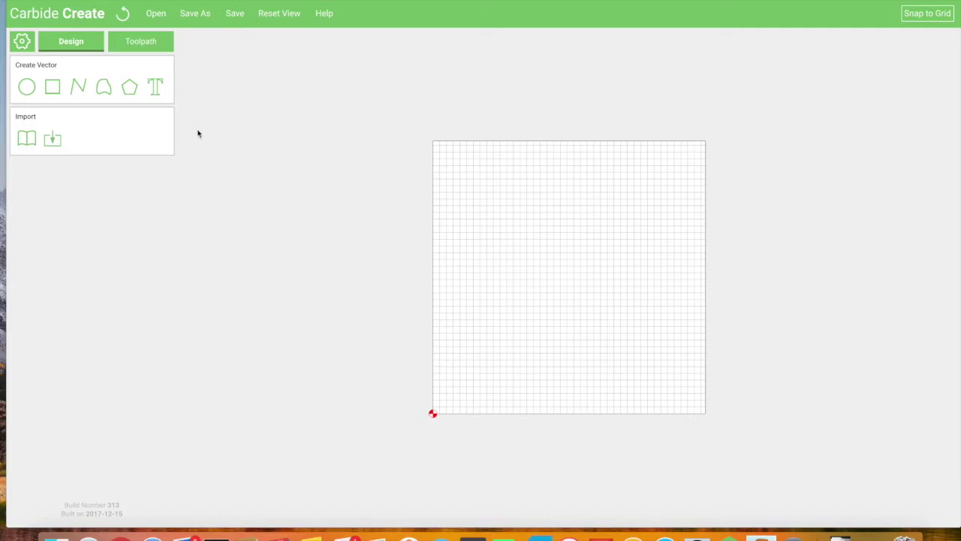
Step: In Job Setup, enter stock 10 × 7 (254 × 177.8 mm) in millimetres, 8.5 mm thick, HDPE - Plastic, Shapeoko XL
{"action": "left_click", "coordinate": [22, 41]}
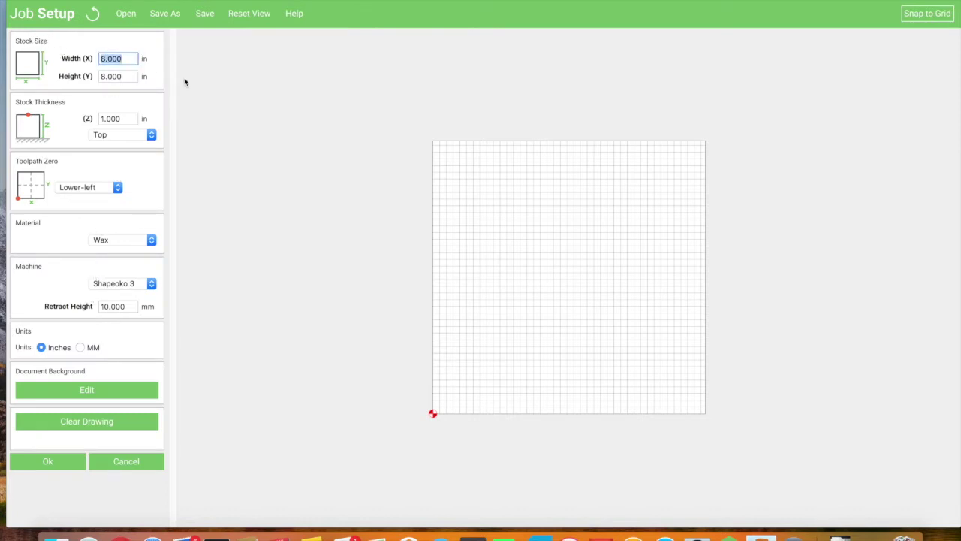
{"action": "type", "text": "10"}
{"action": "key", "text": "Tab"}
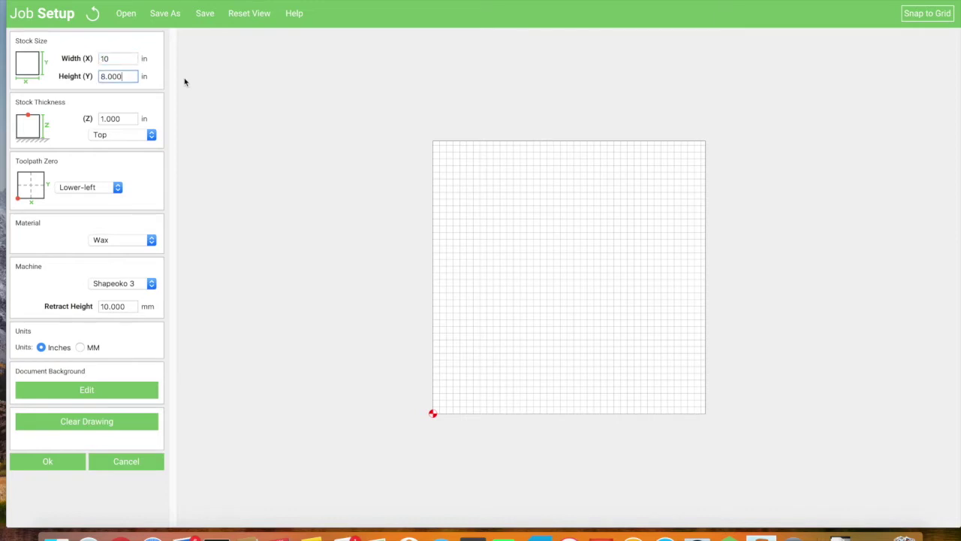
{"action": "key", "text": "super+a"}
{"action": "type", "text": "7"}
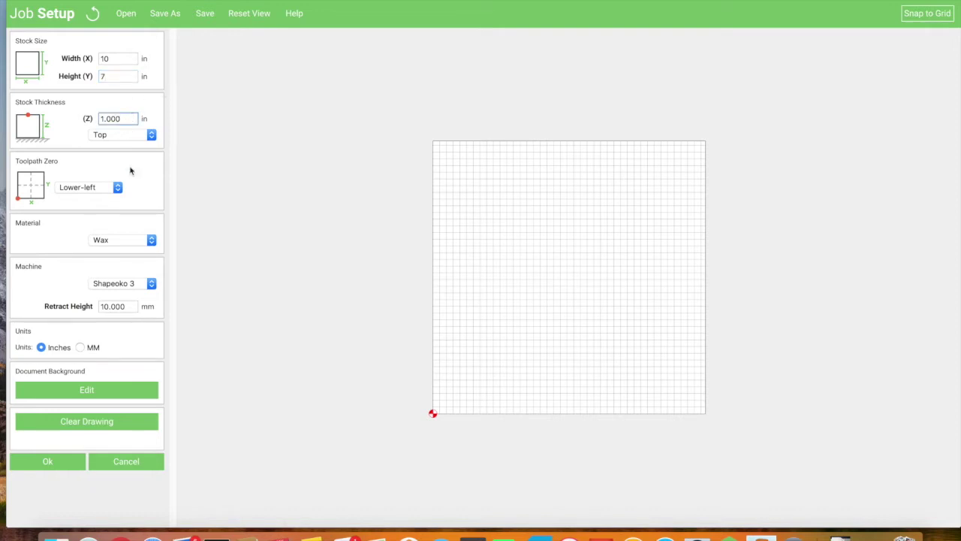
{"action": "left_click", "coordinate": [80, 348]}
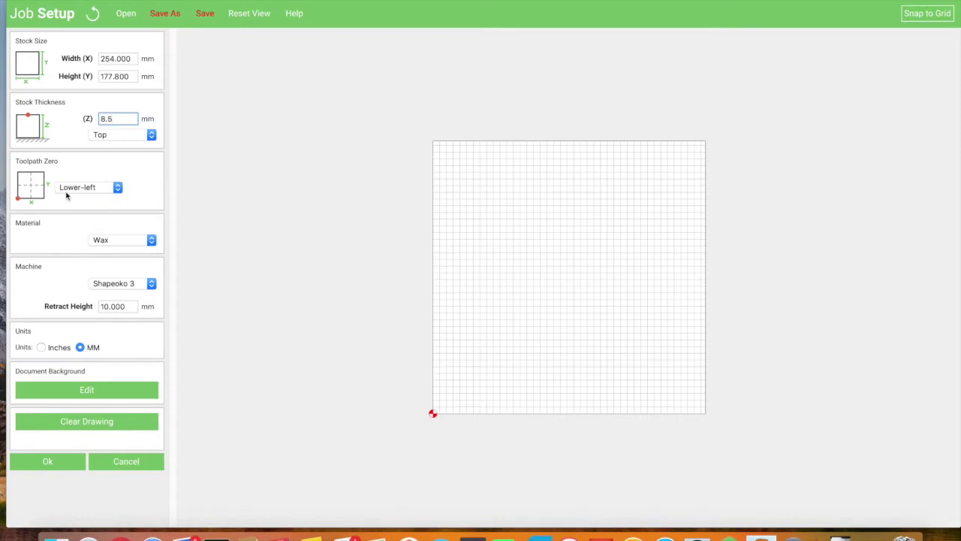
{"action": "left_click", "coordinate": [152, 241]}
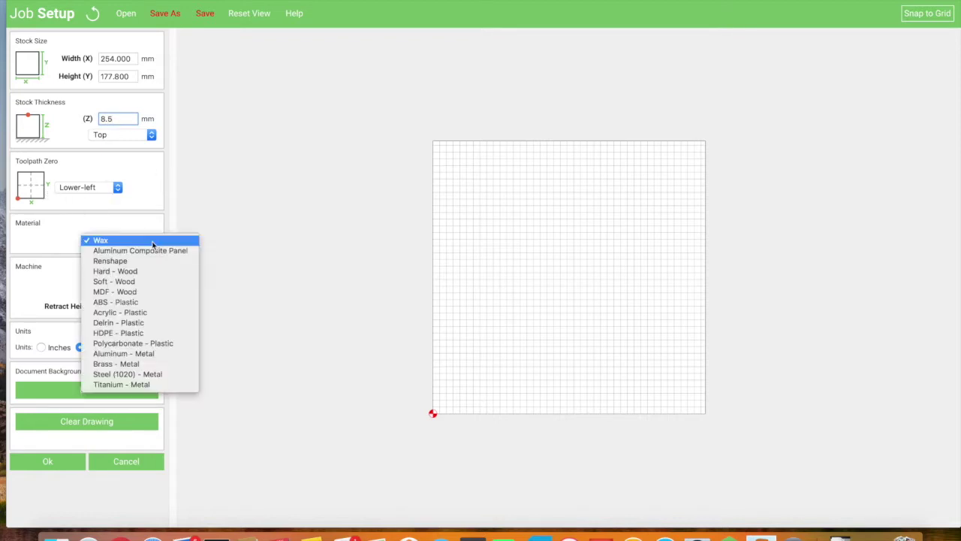
{"action": "left_click", "coordinate": [138, 333]}
{"action": "left_click", "coordinate": [125, 284]}
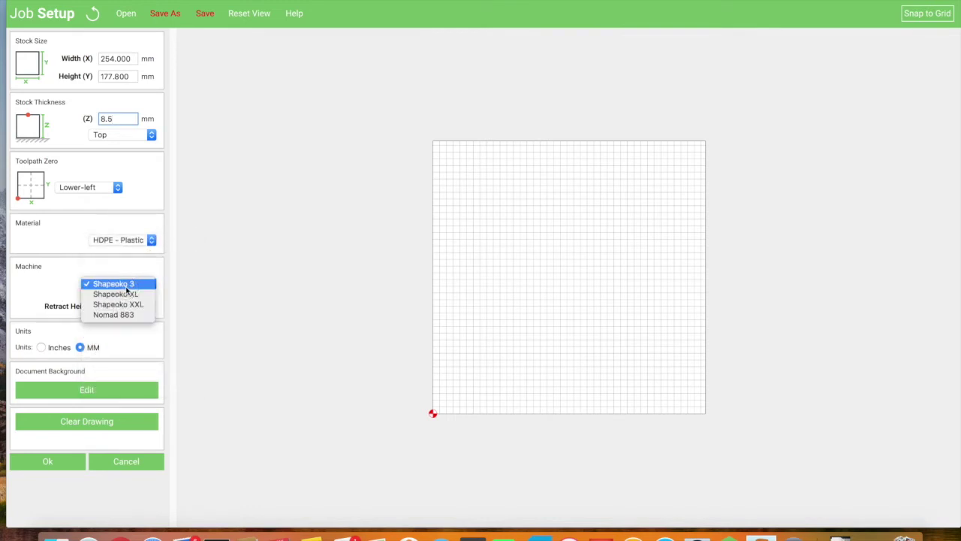
{"action": "left_click", "coordinate": [134, 294]}
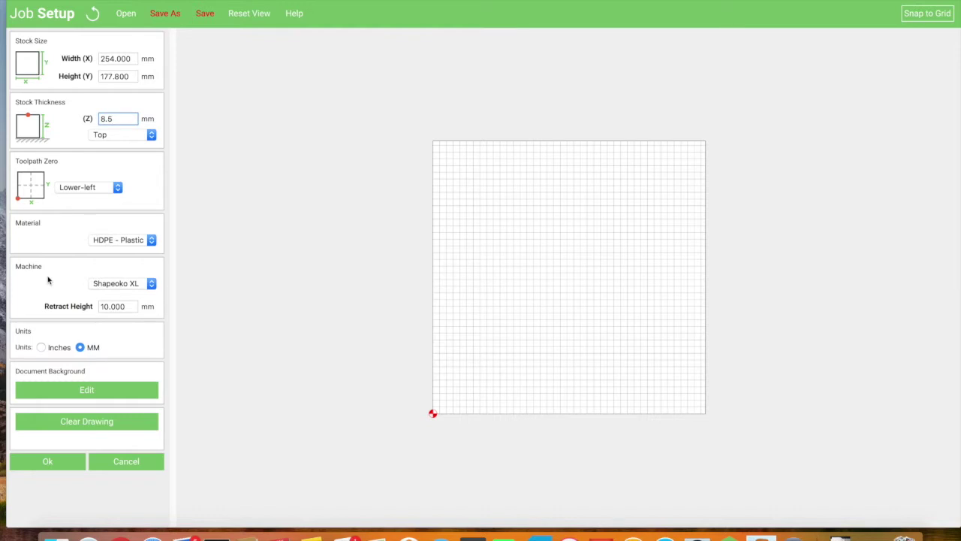
{"action": "left_click", "coordinate": [47, 461]}
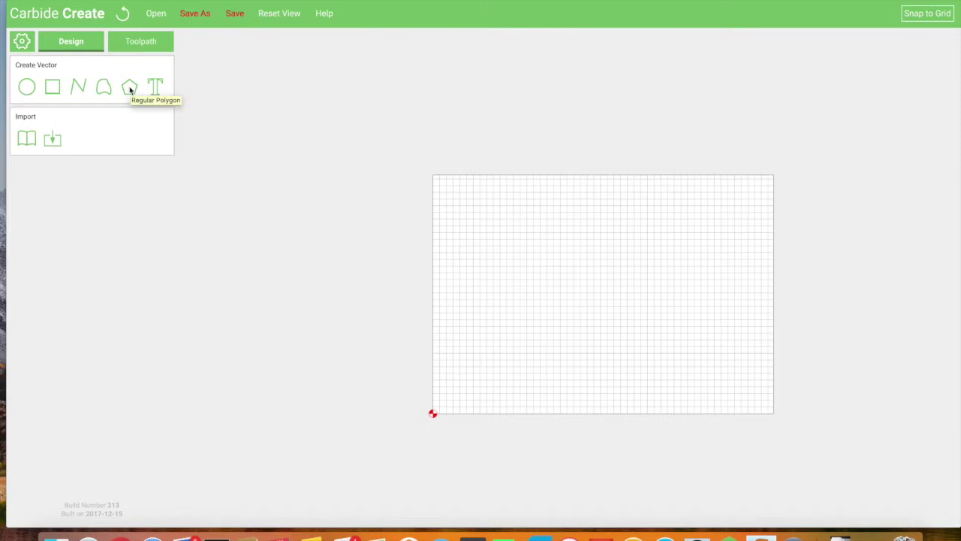
Step: Draw a rectangle and size it to 40 mm wide by 120 mm tall
{"action": "left_click", "coordinate": [54, 91]}
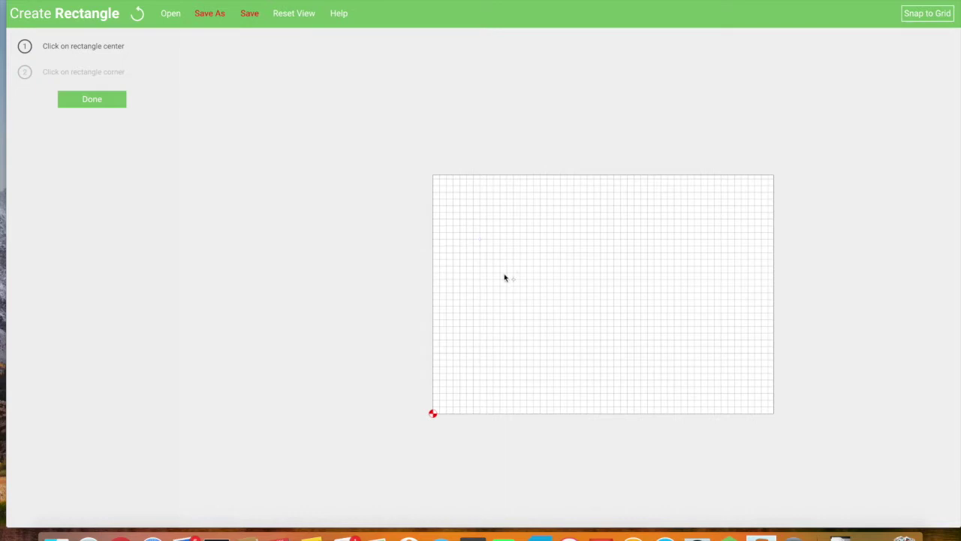
{"action": "left_click", "coordinate": [502, 315]}
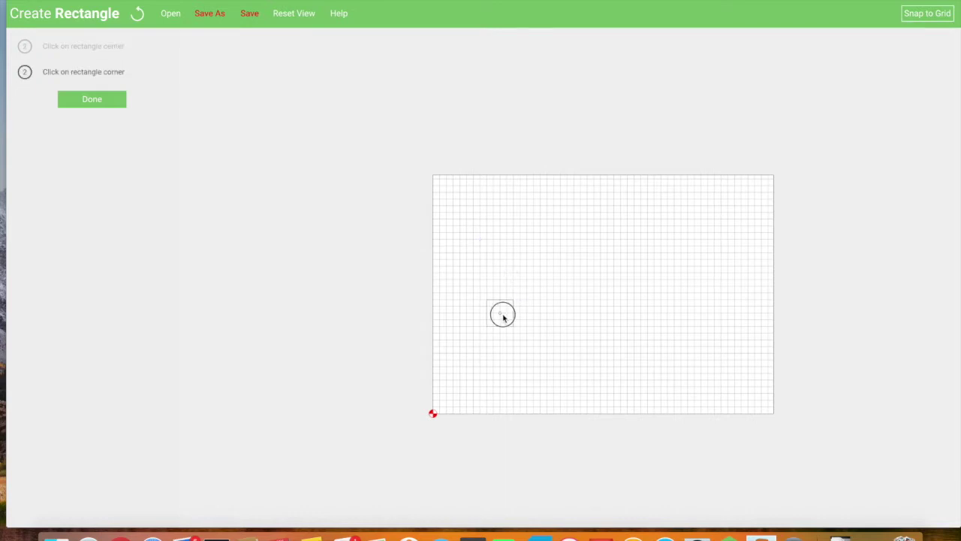
{"action": "left_click", "coordinate": [534, 239]}
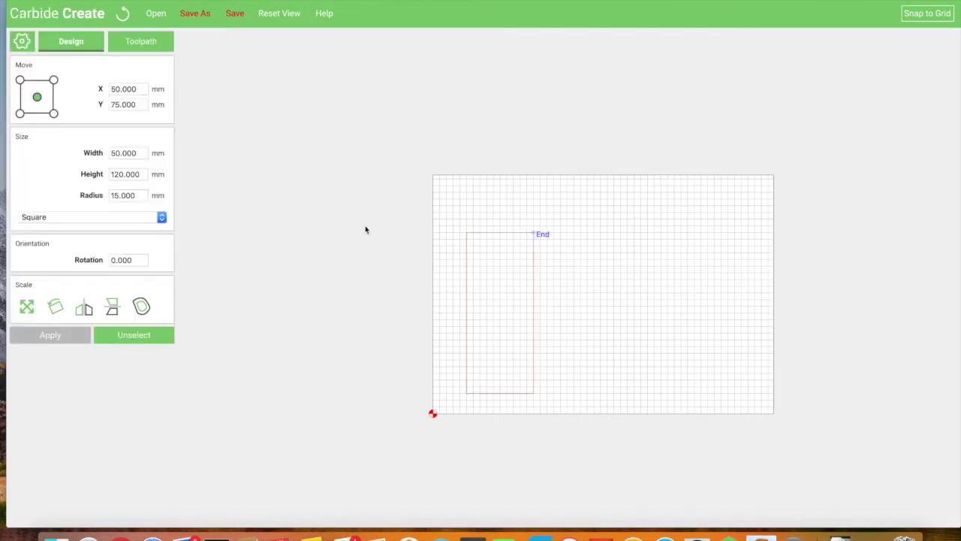
{"action": "double_click", "coordinate": [141, 154]}
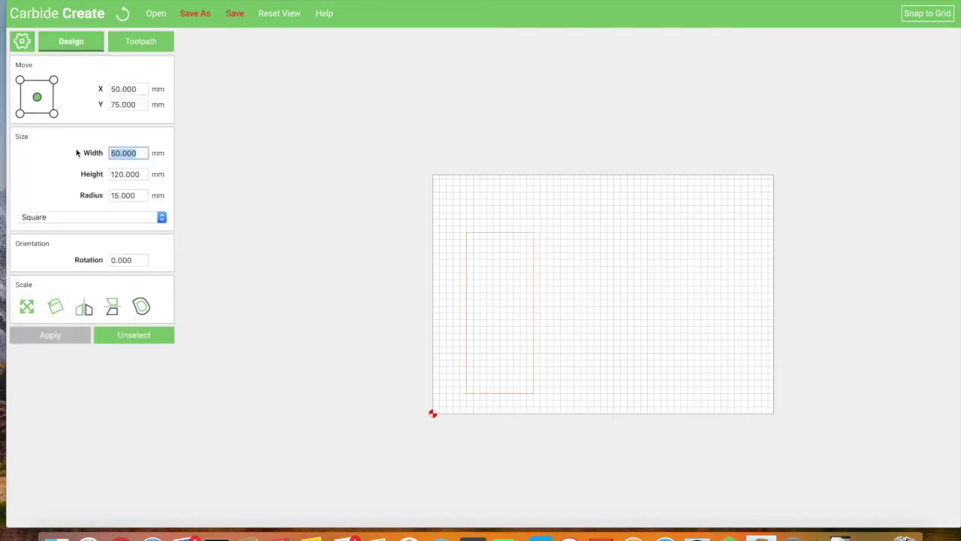
{"action": "type", "text": "40"}
{"action": "key", "text": "Tab"}
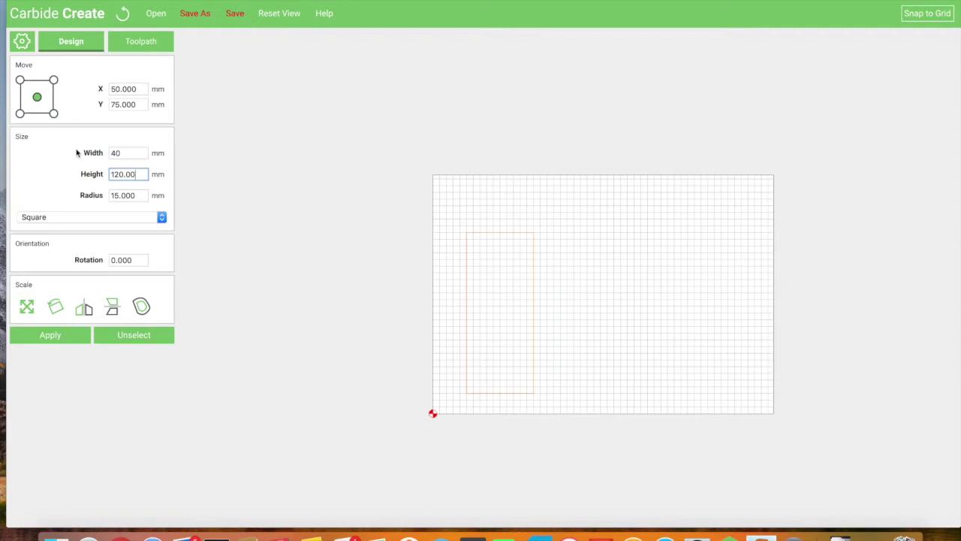
{"action": "key", "text": "BackSpace"}
{"action": "key", "text": "BackSpace"}
{"action": "key", "text": "BackSpace"}
{"action": "key", "text": "BackSpace"}
{"action": "key", "text": "BackSpace"}
{"action": "key", "text": "BackSpace"}
{"action": "left_click", "coordinate": [60, 336]}
Step: Move the rectangle so it is centred at X 55, Y 85 mm
{"action": "mouse_move", "coordinate": [508, 236]}
{"action": "left_mouse_down"}
{"action": "mouse_move", "coordinate": [515, 221]}
{"action": "mouse_move", "coordinate": [507, 219]}
{"action": "left_mouse_up"}
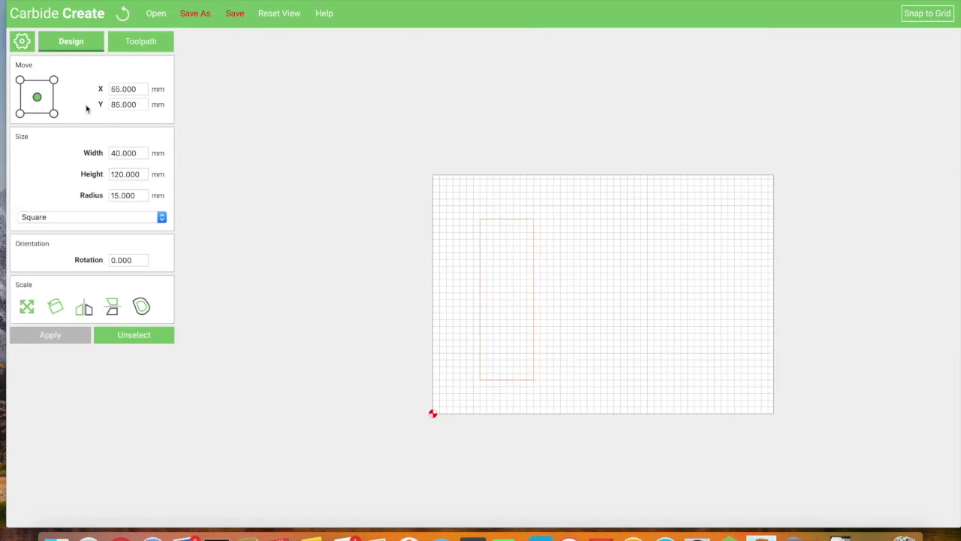
{"action": "scroll", "coordinate": [511, 220], "scroll_direction": "up", "scroll_amount": 2}
{"action": "scroll", "coordinate": [511, 225], "scroll_direction": "up", "scroll_amount": 3}
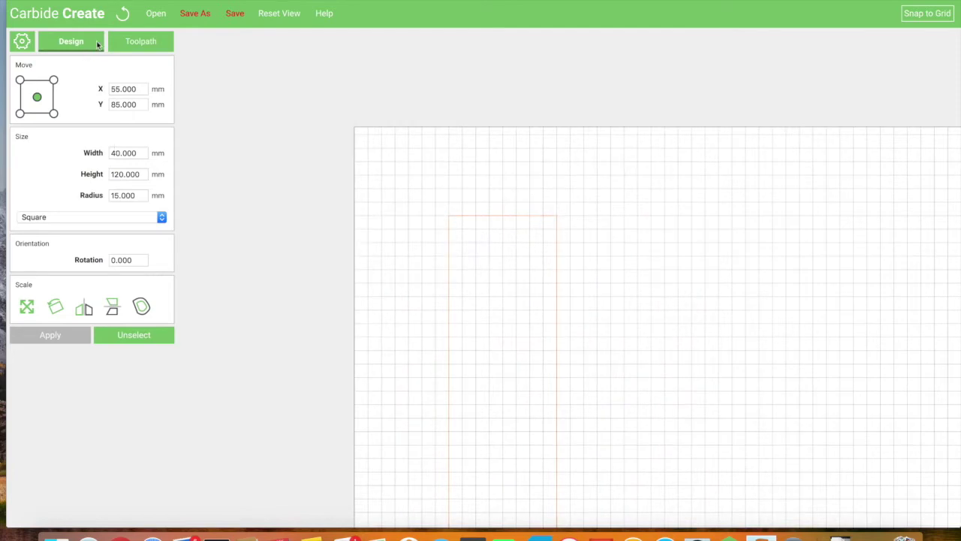
{"action": "left_click", "coordinate": [241, 276]}
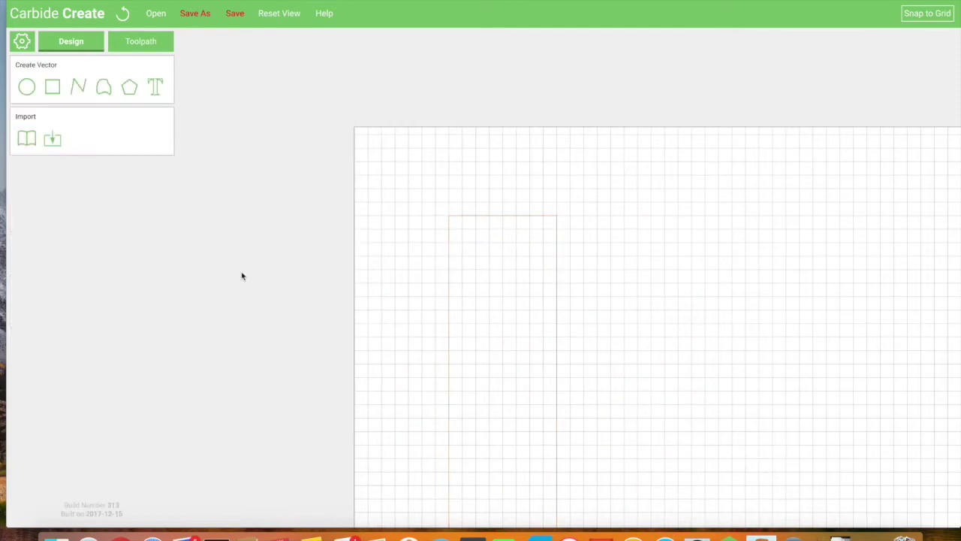
Step: Draw a closed trapezoid cap polyline along the rectangle's top edge
{"action": "left_click", "coordinate": [79, 90]}
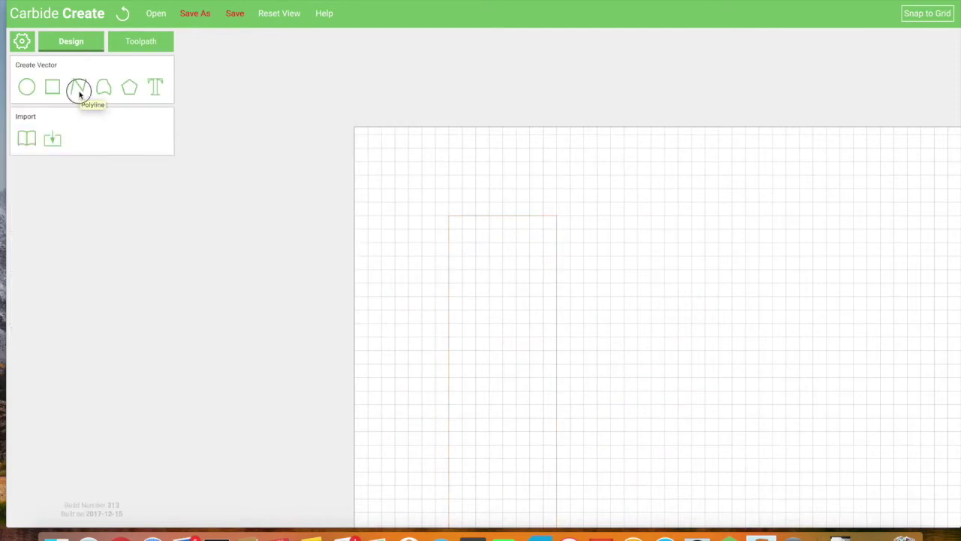
{"action": "left_click", "coordinate": [451, 218]}
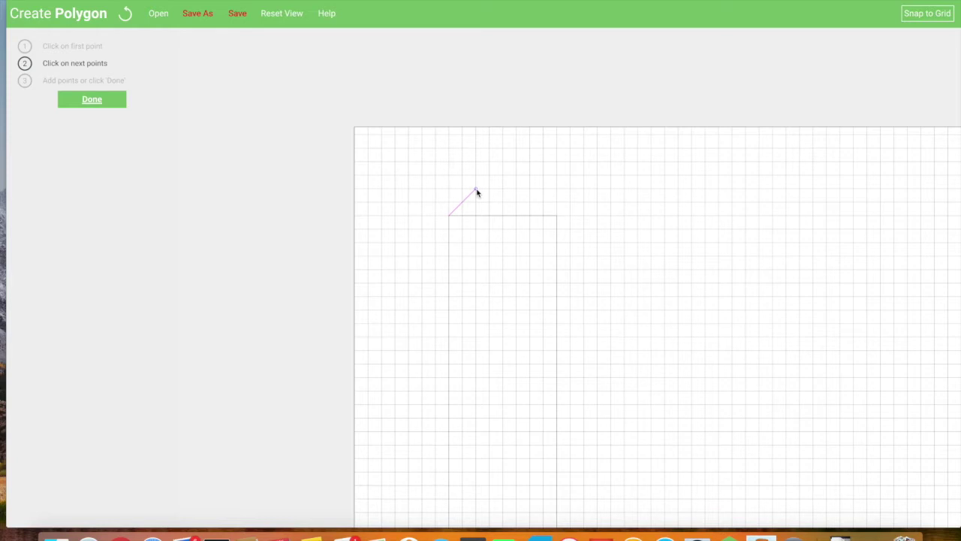
{"action": "left_click", "coordinate": [476, 189]}
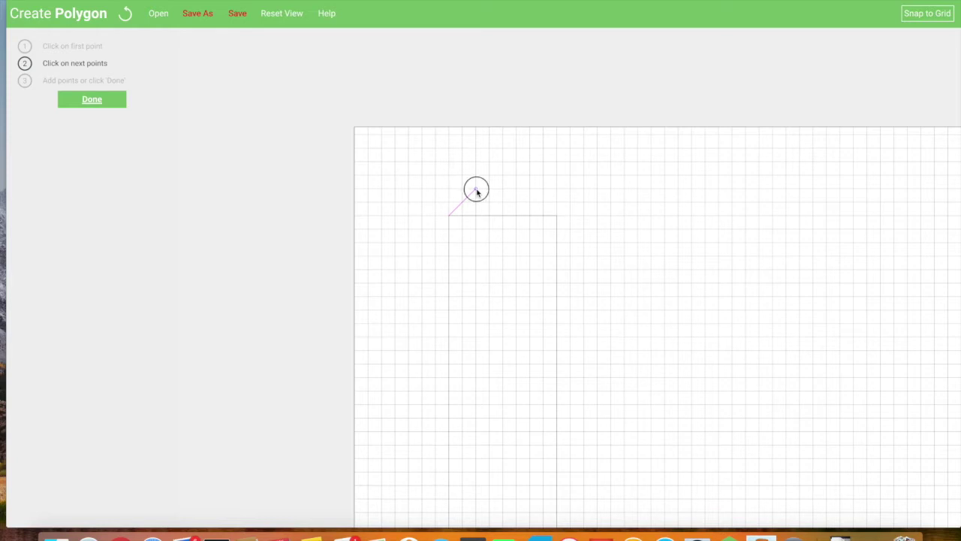
{"action": "left_click", "coordinate": [531, 188]}
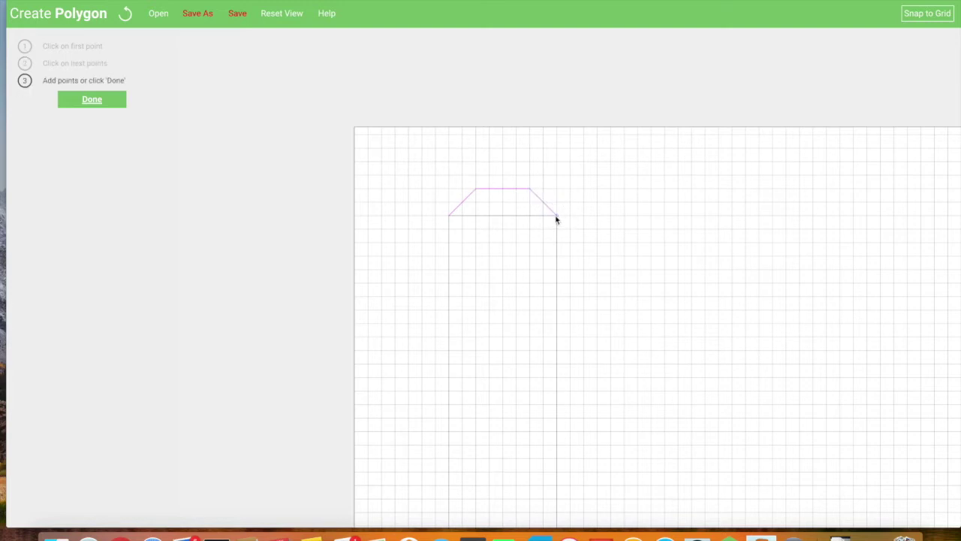
{"action": "left_click", "coordinate": [555, 217]}
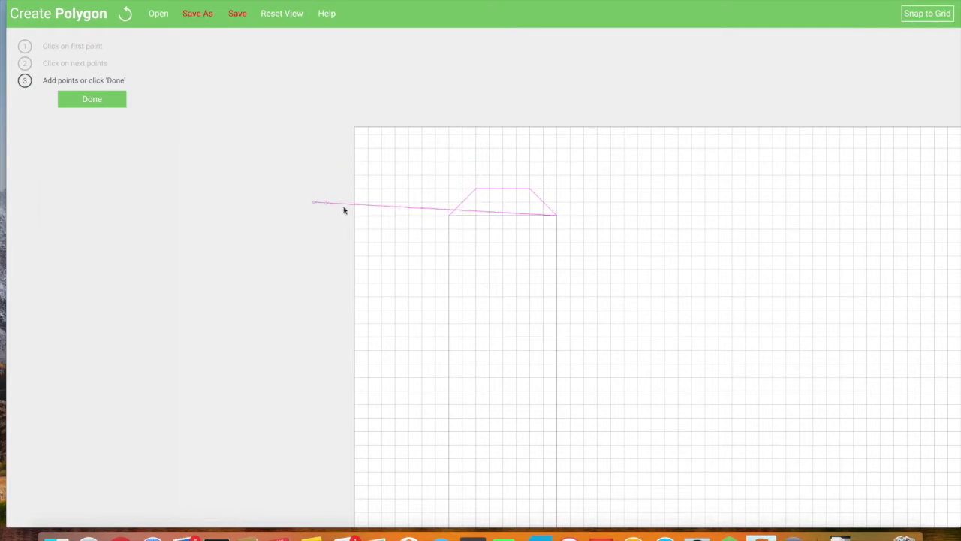
{"action": "left_click", "coordinate": [450, 217]}
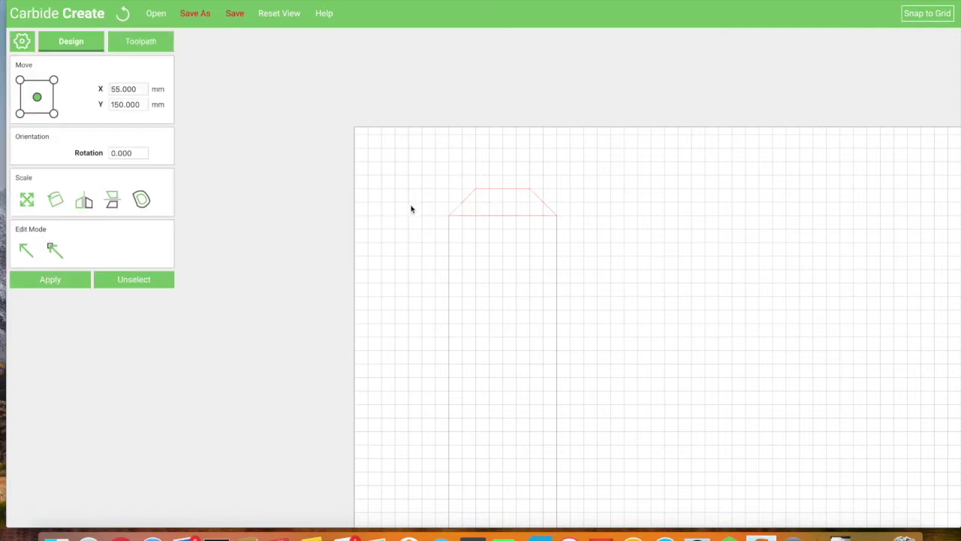
{"action": "left_click", "coordinate": [414, 211]}
Step: Boolean-union the cap and rectangle into one clamp outline
{"action": "left_click_drag", "start_coordinate": [418, 167], "coordinate": [574, 333]}
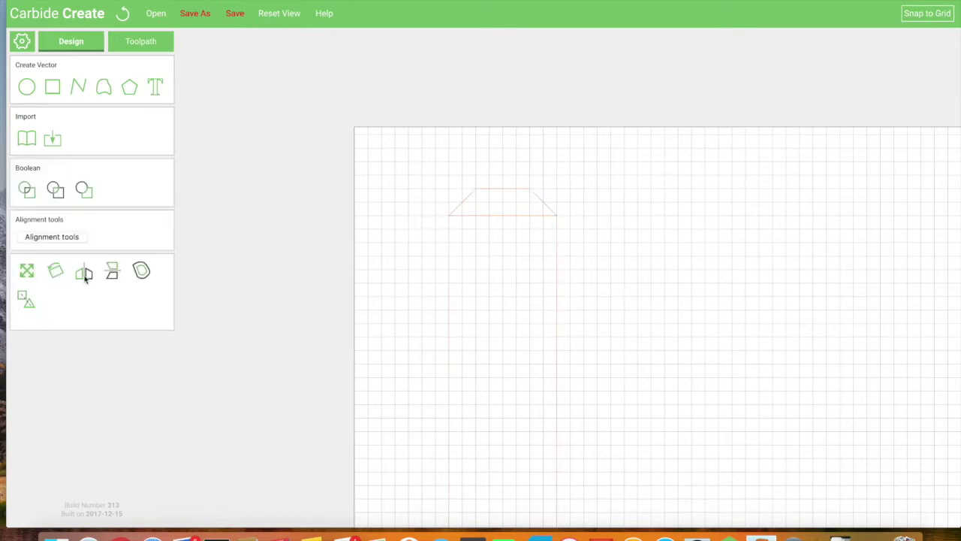
{"action": "left_click", "coordinate": [30, 195]}
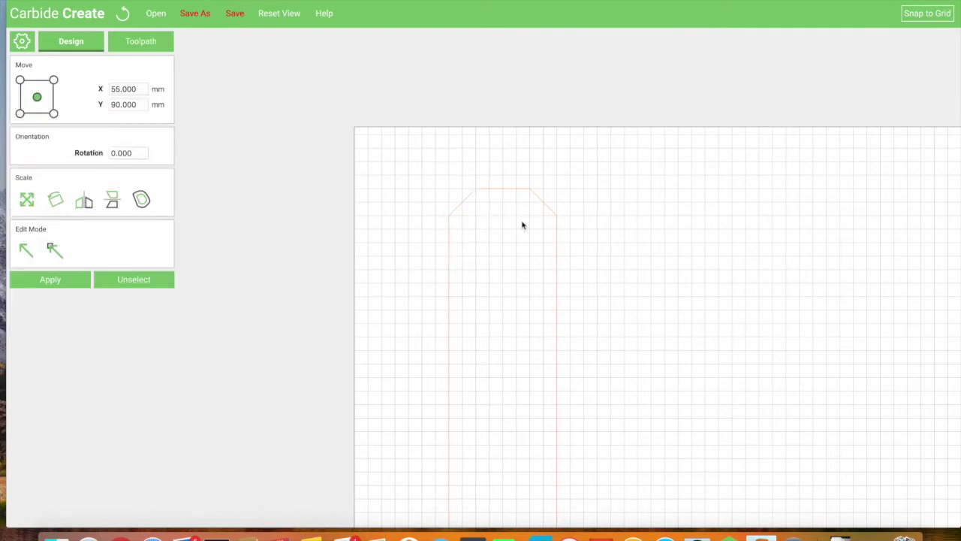
{"action": "scroll", "coordinate": [442, 320], "scroll_direction": "down", "scroll_amount": 5}
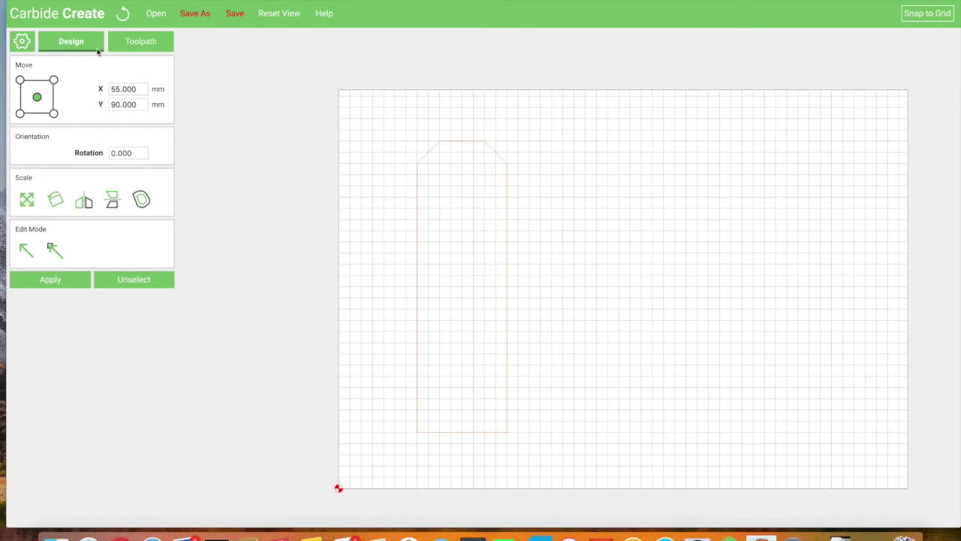
{"action": "left_click", "coordinate": [158, 278]}
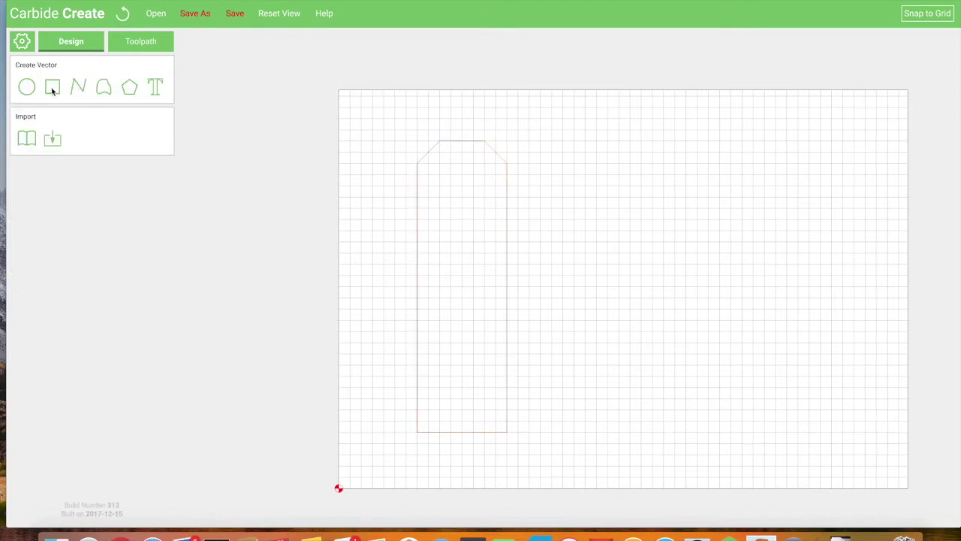
Step: Draw an inner slot rectangle and resize it to 7 mm wide by 110 mm tall
{"action": "left_click", "coordinate": [52, 87]}
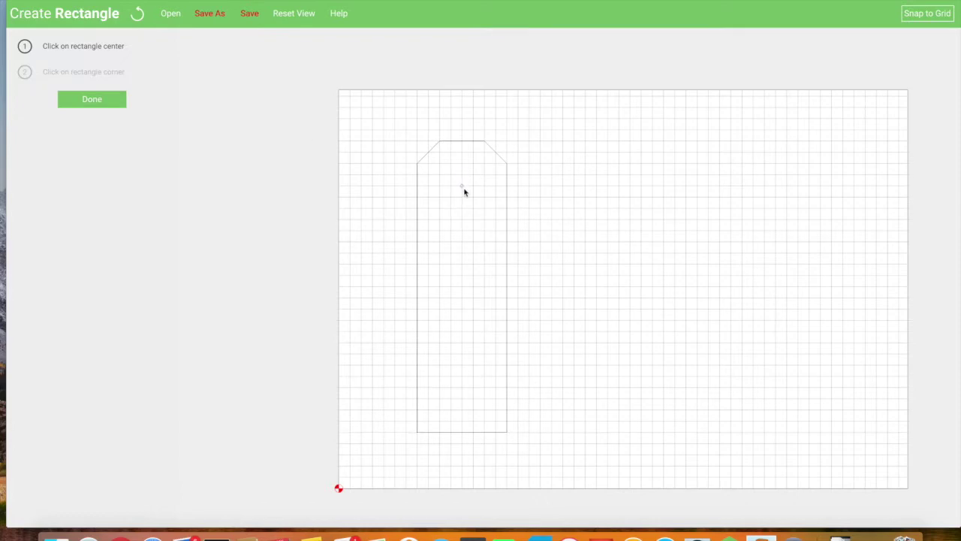
{"action": "left_click", "coordinate": [461, 302]}
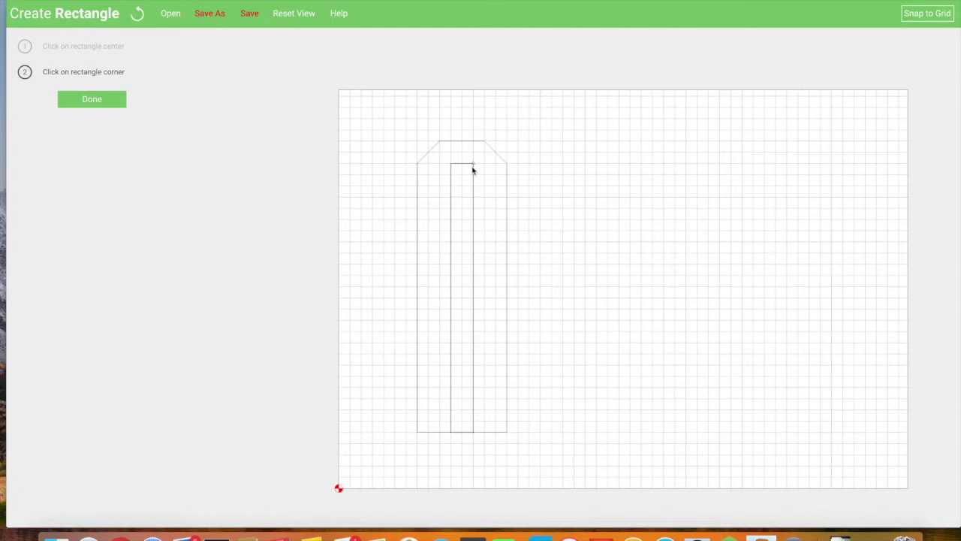
{"action": "left_click", "coordinate": [472, 170]}
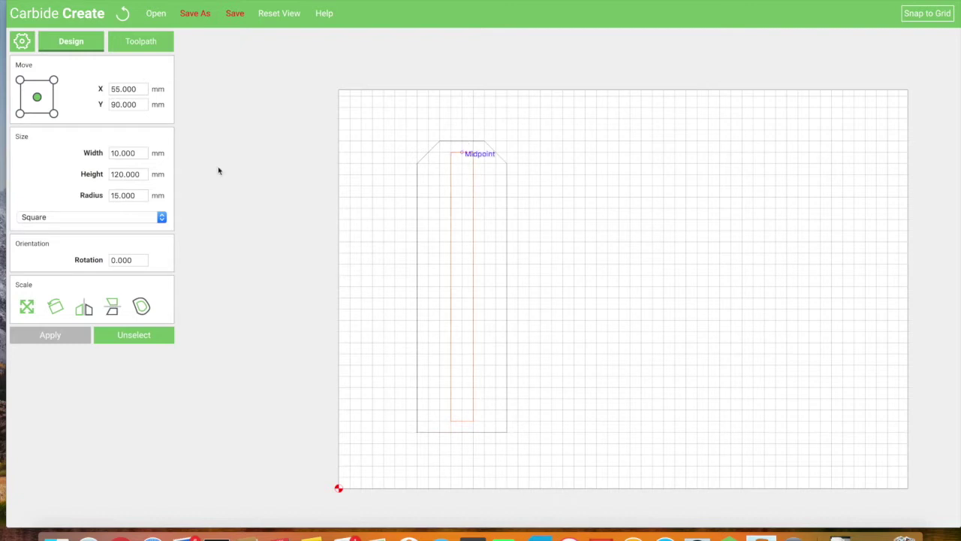
{"action": "left_click", "coordinate": [143, 174]}
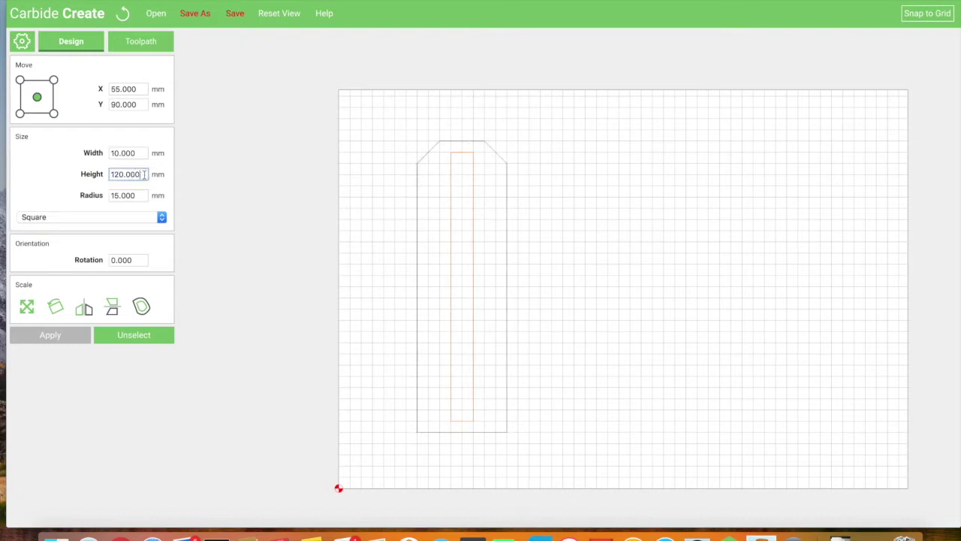
{"action": "left_click_drag", "start_coordinate": [144, 175], "coordinate": [112, 176]}
{"action": "type", "text": "110"}
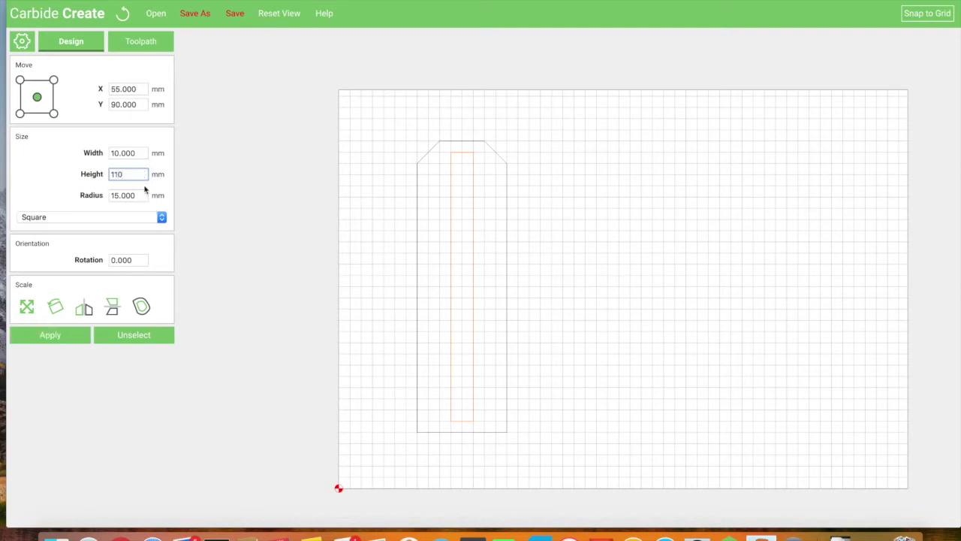
{"action": "key", "text": "Return"}
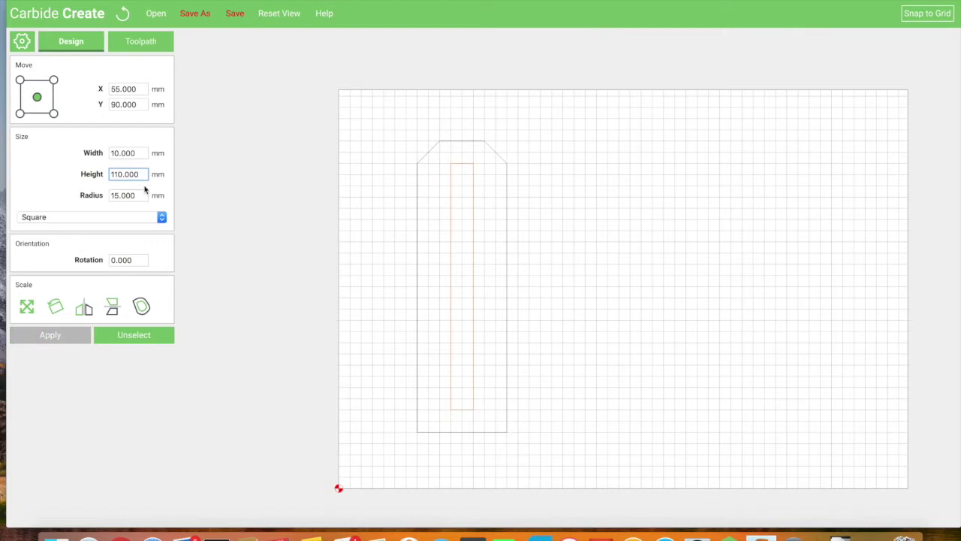
{"action": "left_click_drag", "start_coordinate": [142, 154], "coordinate": [95, 151]}
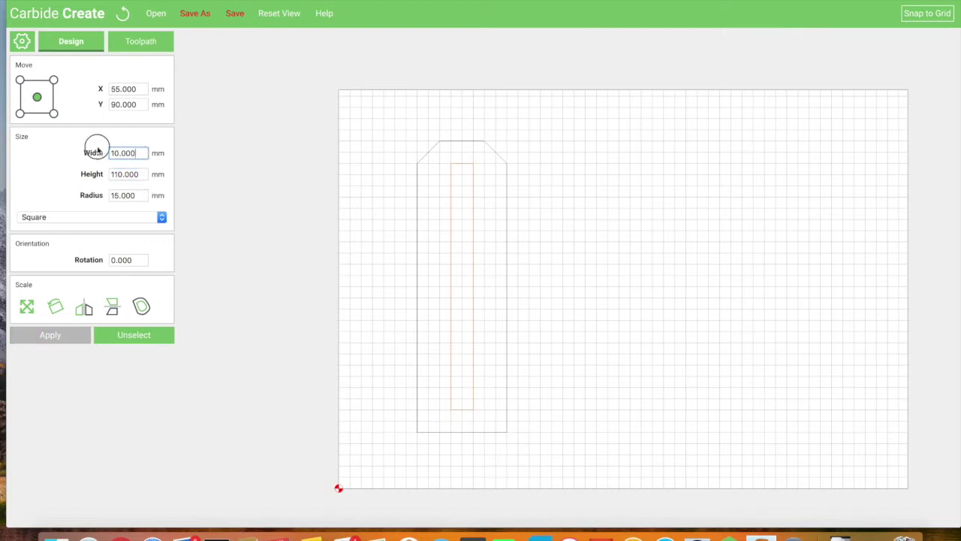
{"action": "type", "text": "7"}
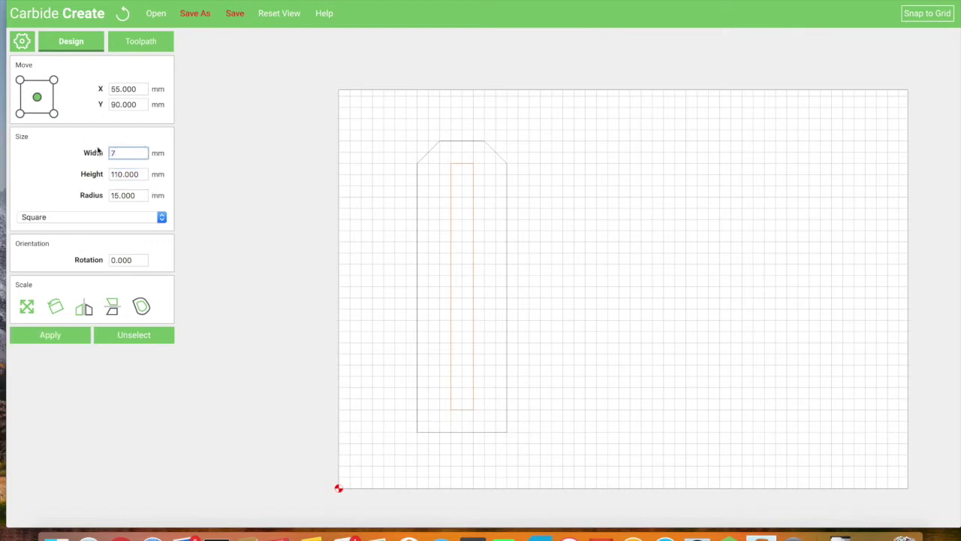
{"action": "left_click", "coordinate": [127, 174]}
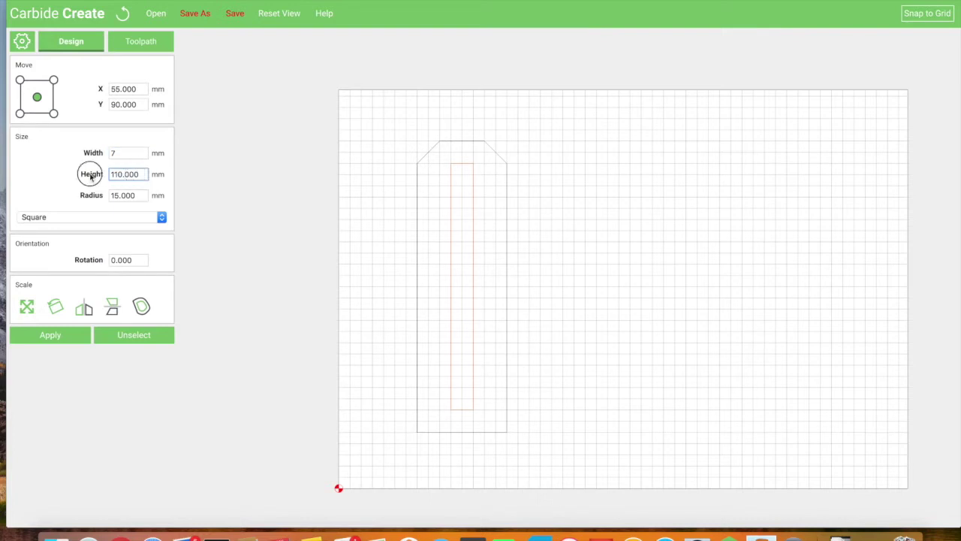
{"action": "type", "text": "1"}
{"action": "left_click", "coordinate": [48, 337]}
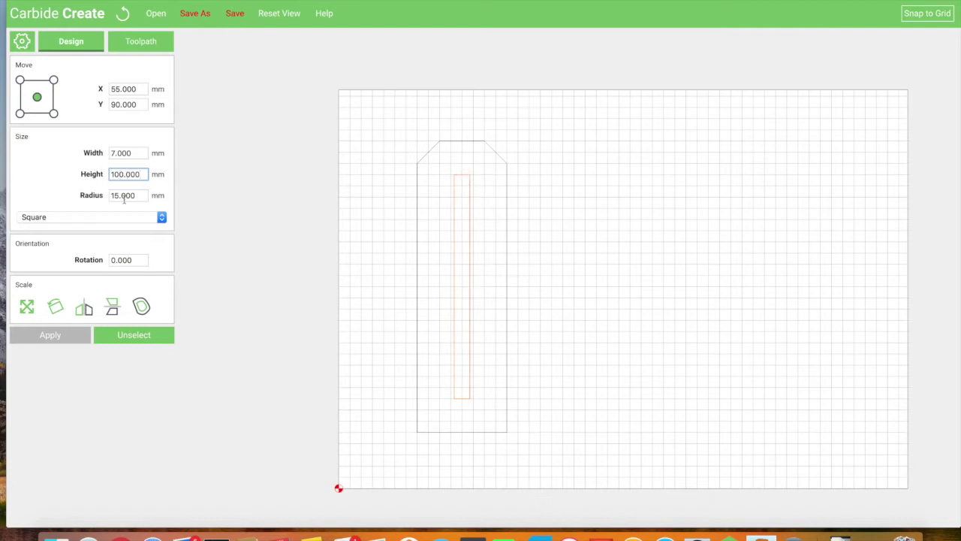
{"action": "type", "text": "110"}
{"action": "key", "text": "Return"}
Step: Align the slot's centre with the clamp outline on both axes
{"action": "left_click", "coordinate": [463, 173]}
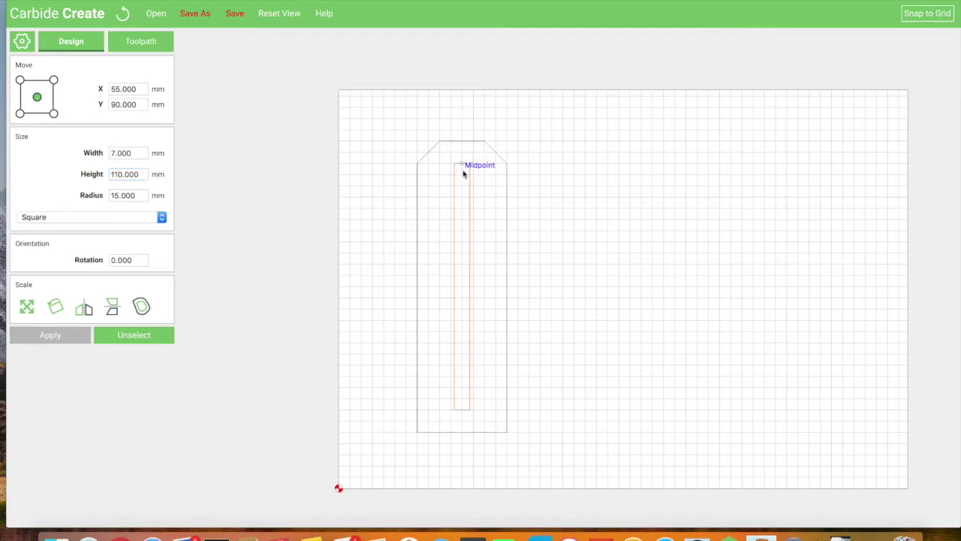
{"action": "left_click", "coordinate": [467, 143], "text": "shift"}
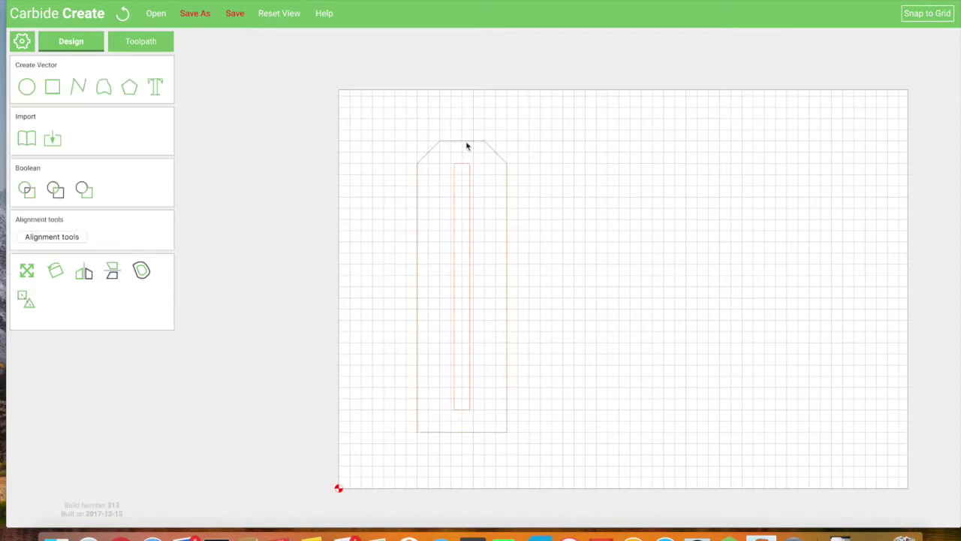
{"action": "left_click", "coordinate": [51, 237]}
{"action": "left_click", "coordinate": [91, 74]}
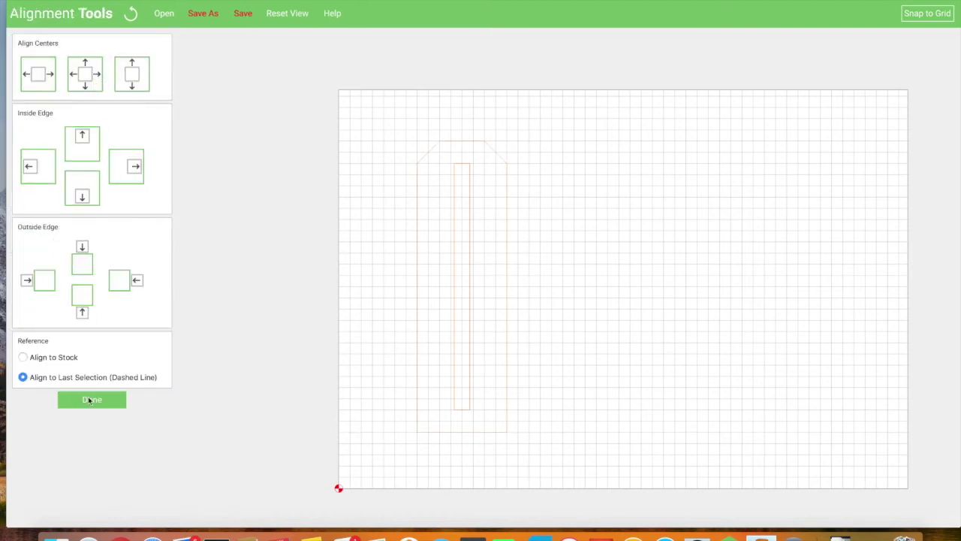
{"action": "left_click", "coordinate": [85, 74]}
{"action": "left_click", "coordinate": [92, 402]}
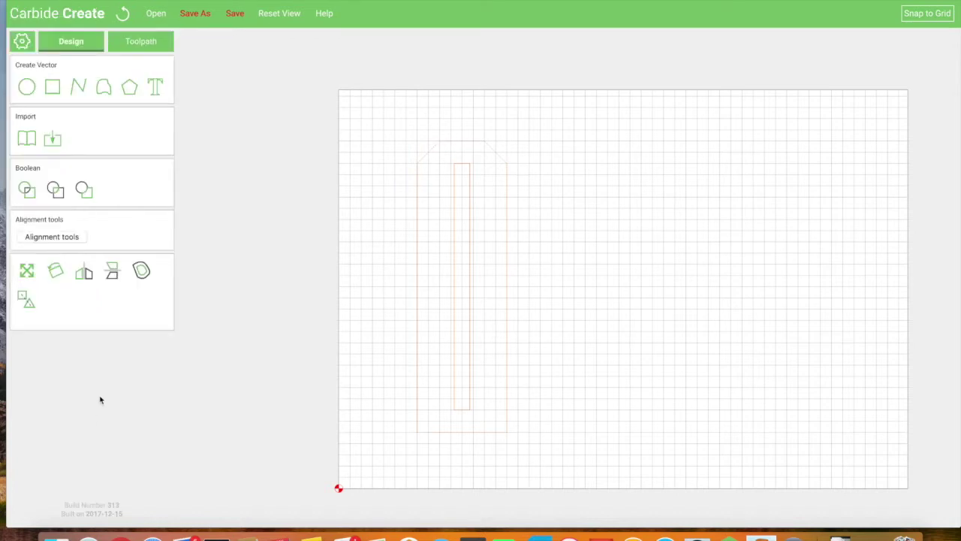
{"action": "left_click", "coordinate": [256, 249]}
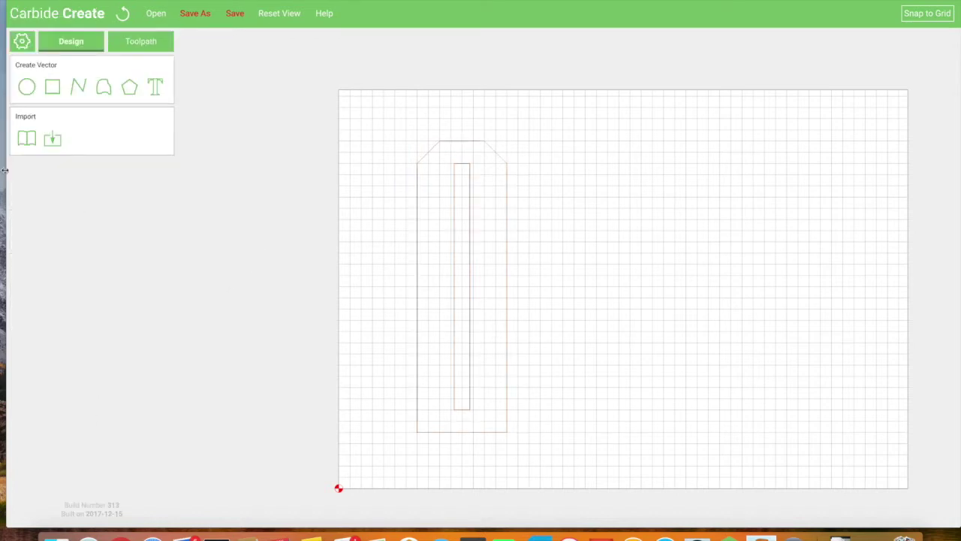
{"action": "left_click", "coordinate": [462, 166]}
Step: Add a 3.5 mm radius circle at the slot's top end
{"action": "left_click", "coordinate": [154, 338]}
{"action": "left_click", "coordinate": [32, 88]}
{"action": "scroll", "coordinate": [460, 174], "scroll_direction": "up", "scroll_amount": 8}
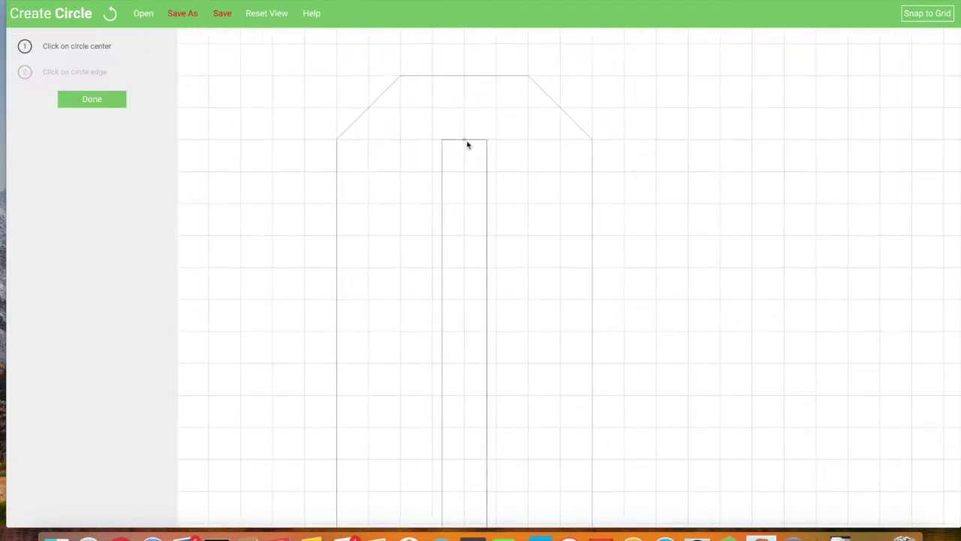
{"action": "left_click", "coordinate": [467, 141]}
{"action": "left_click", "coordinate": [483, 136]}
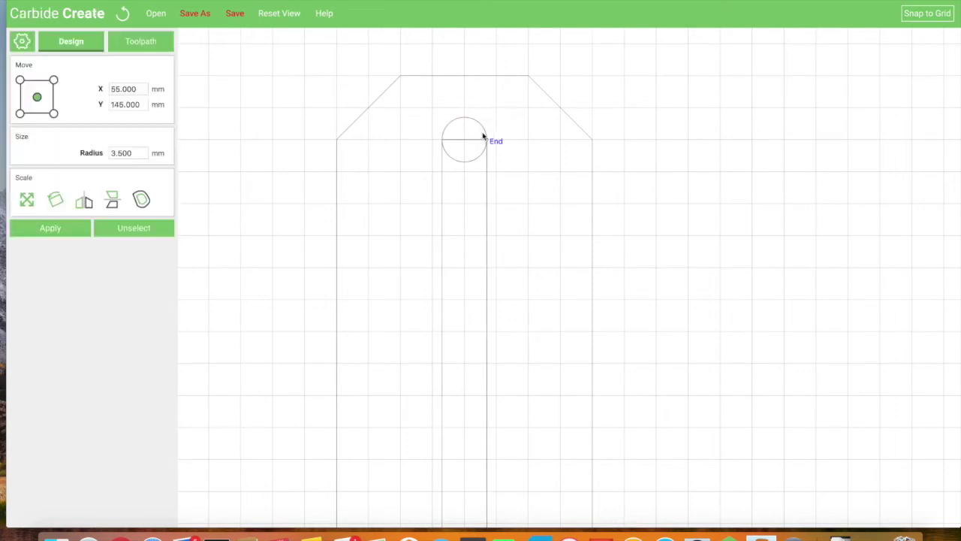
Step: Add a matching 3.5 mm radius circle at the slot's bottom end
{"action": "scroll", "coordinate": [350, 289], "scroll_direction": "down", "scroll_amount": 3}
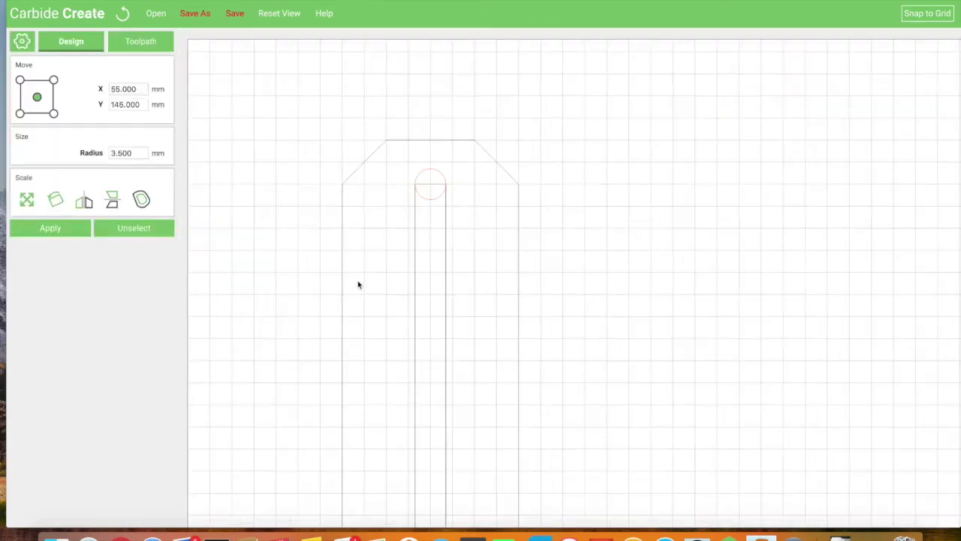
{"action": "scroll", "coordinate": [575, 253], "scroll_direction": "down", "scroll_amount": 10}
{"action": "left_click_drag", "start_coordinate": [543, 343], "coordinate": [558, 253]}
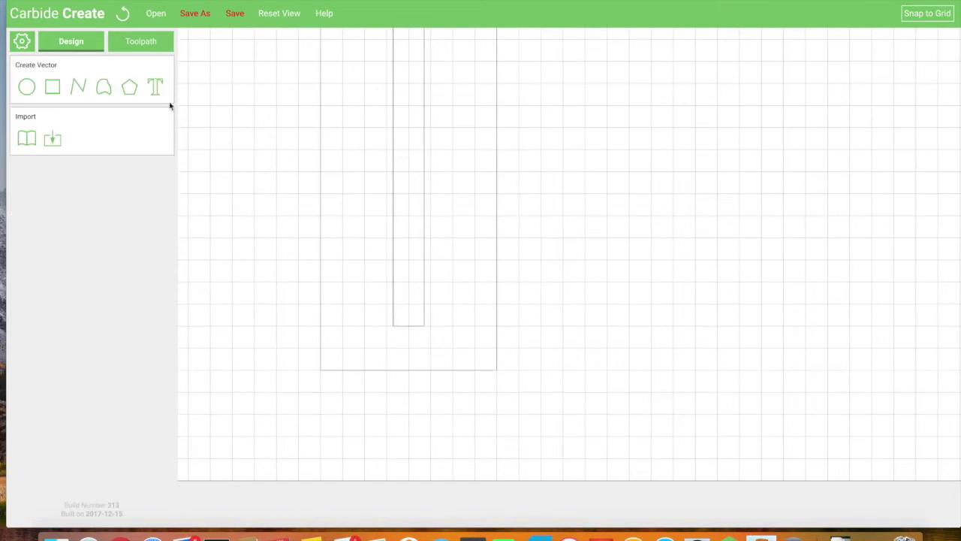
{"action": "left_click", "coordinate": [26, 87]}
{"action": "left_click", "coordinate": [411, 328]}
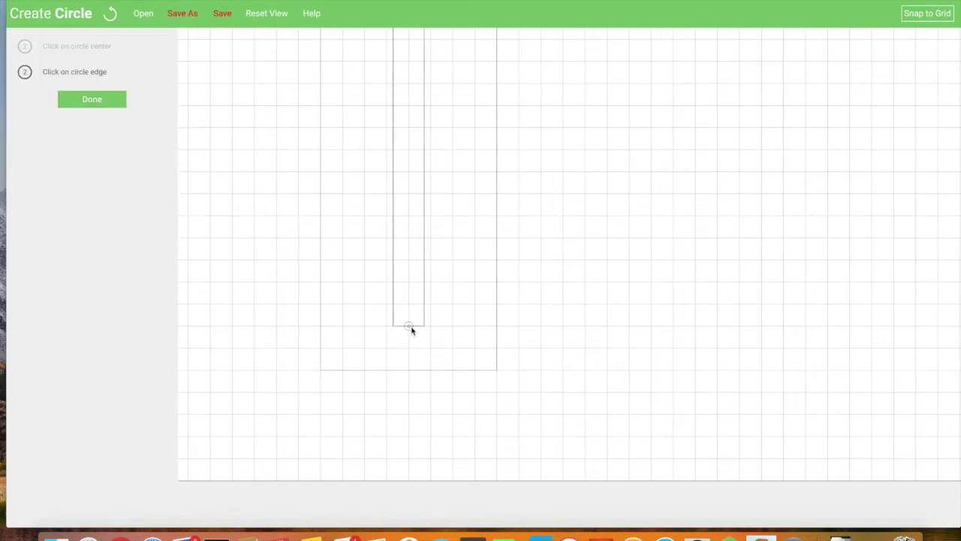
{"action": "left_click", "coordinate": [424, 326]}
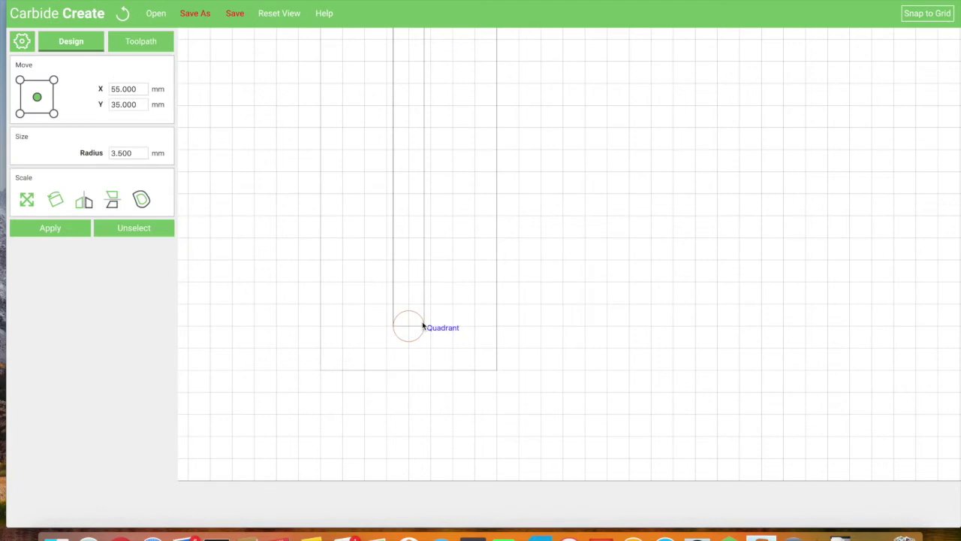
{"action": "scroll", "coordinate": [423, 327], "scroll_direction": "down", "scroll_amount": 6}
Step: Try a Boolean union of the circles and slot, then undo it
{"action": "left_click", "coordinate": [601, 148]}
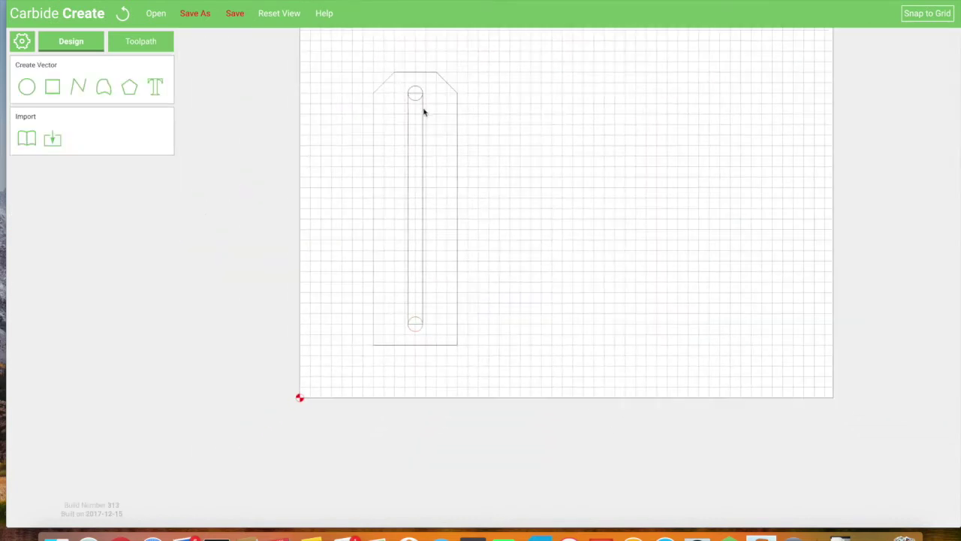
{"action": "left_click", "coordinate": [416, 98]}
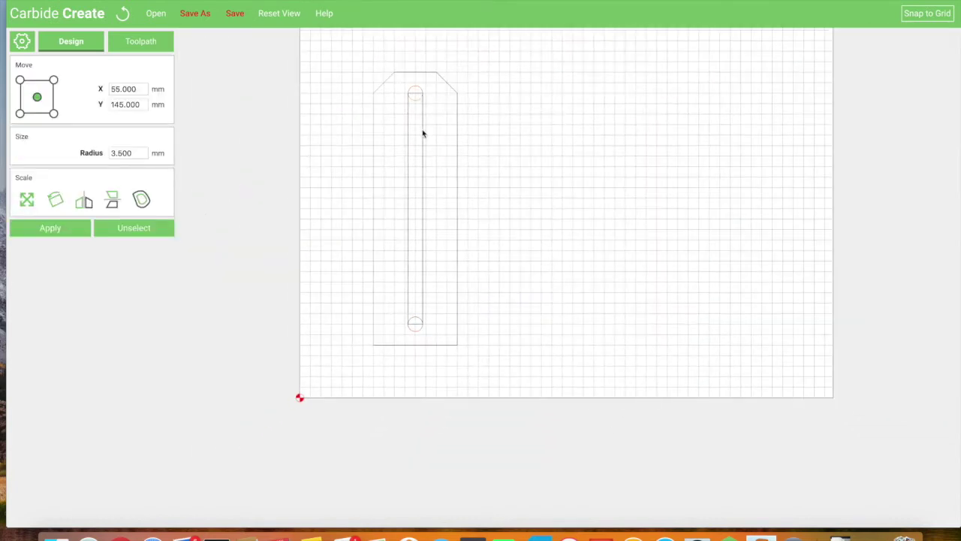
{"action": "left_click", "coordinate": [422, 134]}
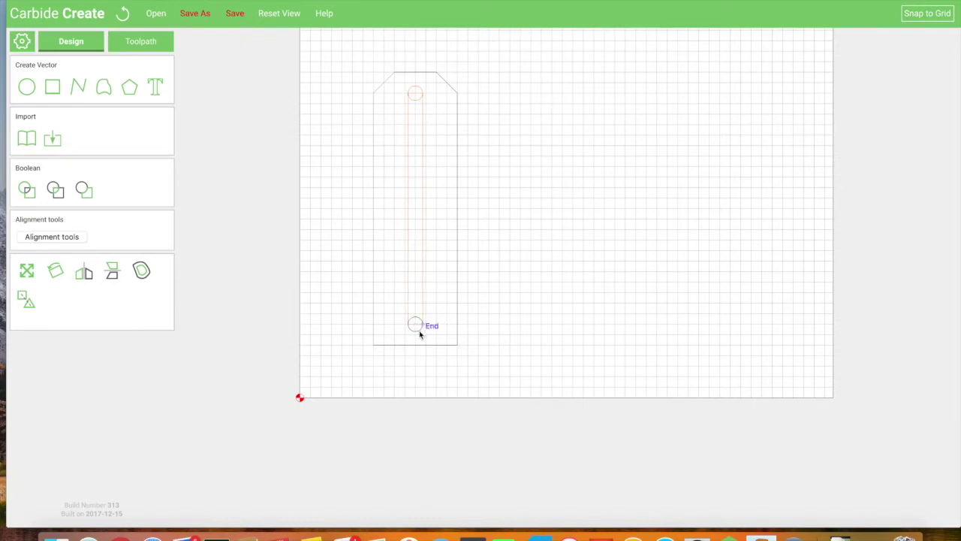
{"action": "left_click", "coordinate": [29, 194]}
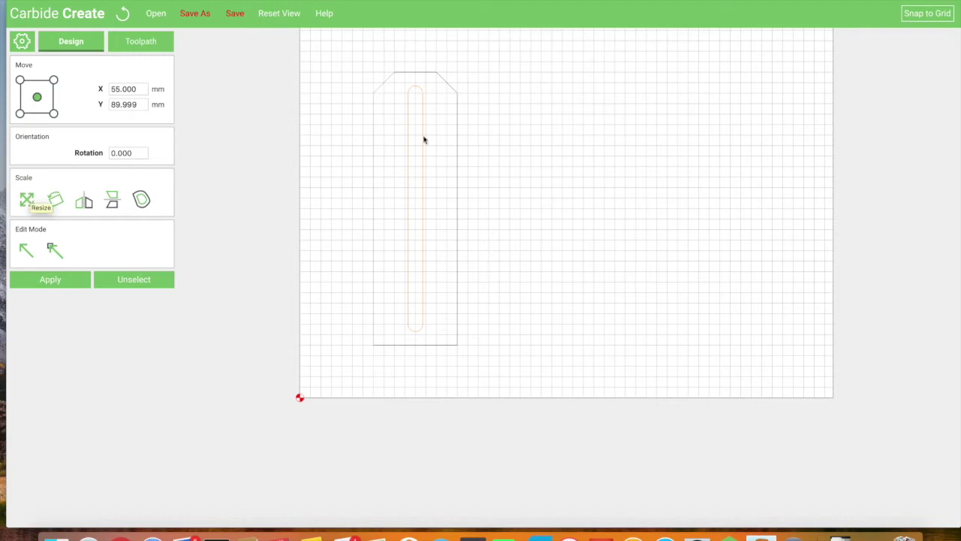
{"action": "left_click", "coordinate": [123, 13]}
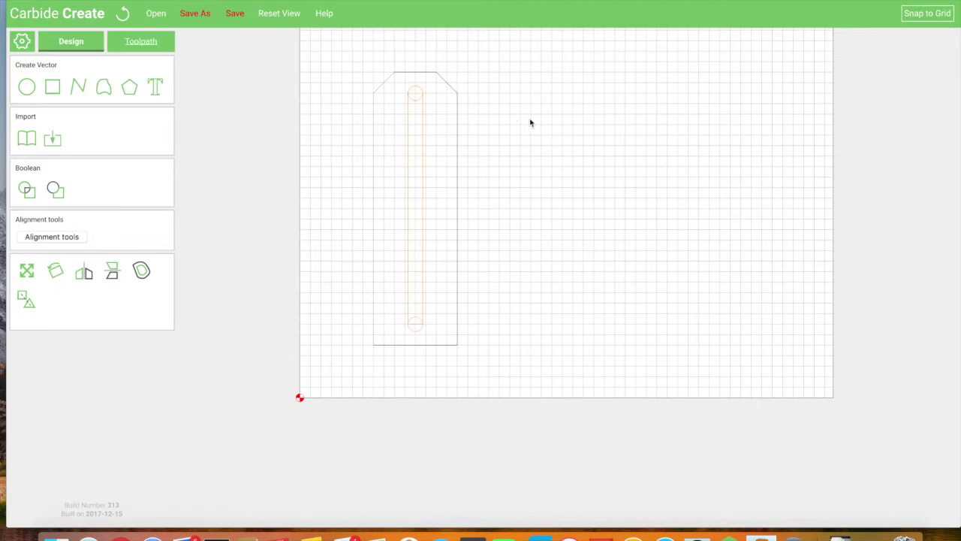
Step: Shorten the slot rectangle's height to 90 mm
{"action": "left_click", "coordinate": [424, 136]}
{"action": "left_click", "coordinate": [121, 173]}
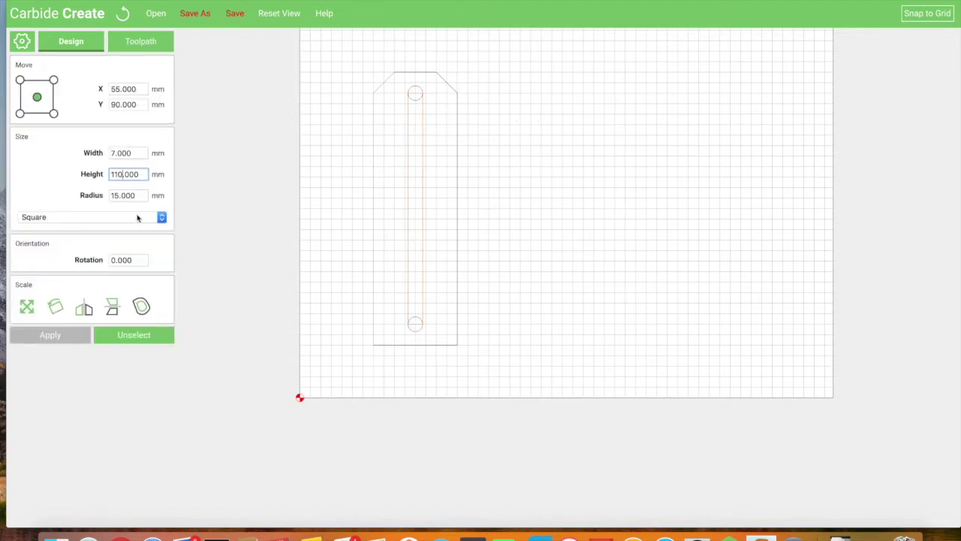
{"action": "key", "text": "BackSpace"}
{"action": "key", "text": "BackSpace"}
{"action": "key", "text": "BackSpace"}
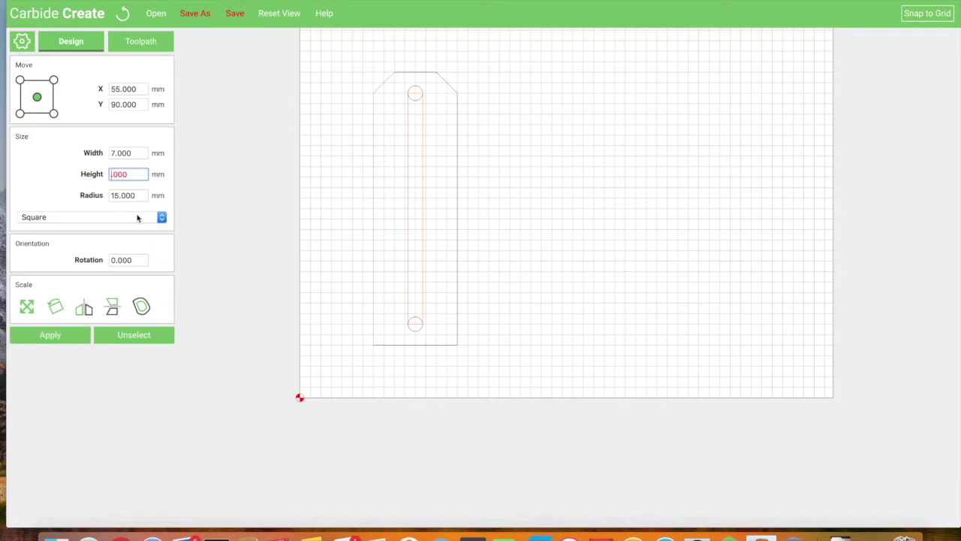
{"action": "type", "text": "90"}
{"action": "left_click", "coordinate": [54, 336]}
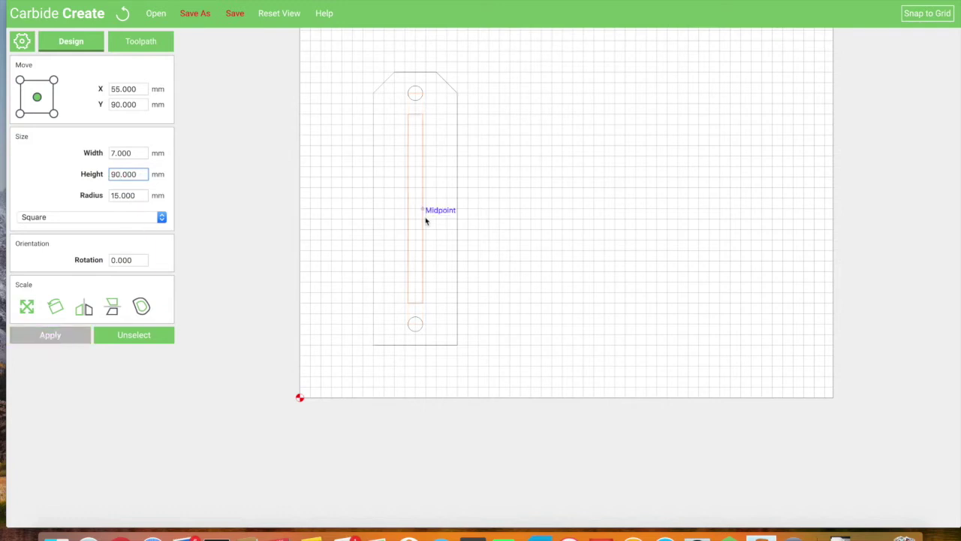
Step: Move the two circles onto the slot's bottom and top ends
{"action": "left_click", "coordinate": [415, 324]}
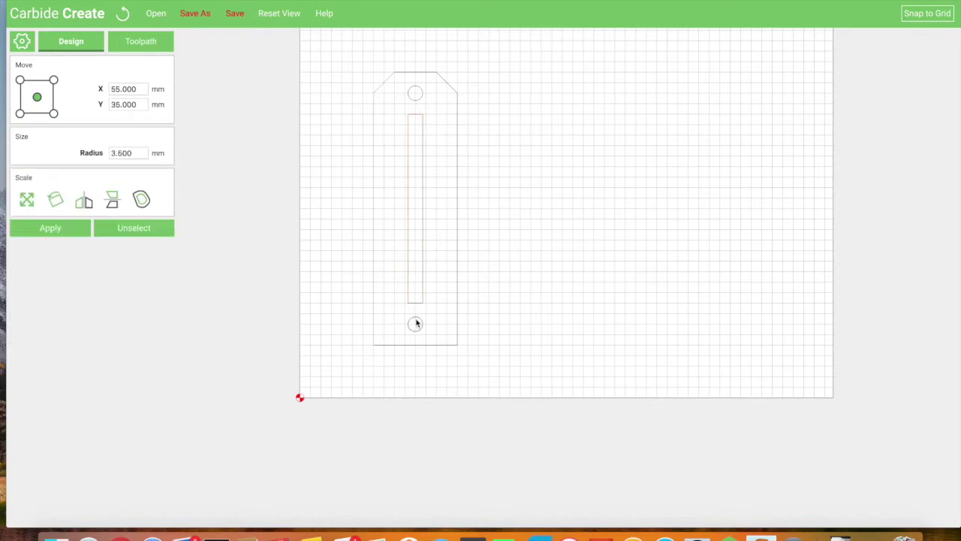
{"action": "scroll", "coordinate": [418, 323], "scroll_direction": "up", "scroll_amount": 3}
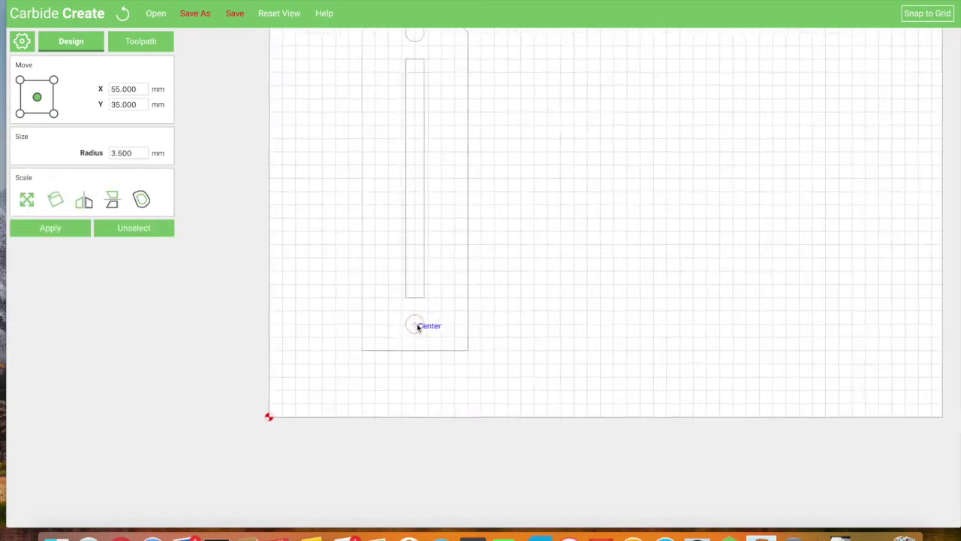
{"action": "scroll", "coordinate": [417, 327], "scroll_direction": "up", "scroll_amount": 1}
{"action": "left_click_drag", "start_coordinate": [416, 326], "coordinate": [414, 282]}
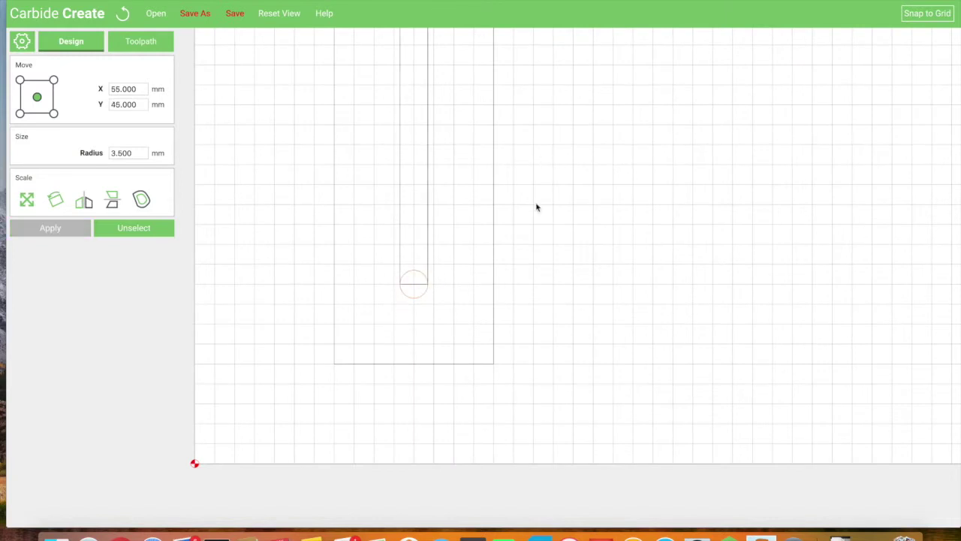
{"action": "left_click", "coordinate": [547, 127]}
{"action": "right_click_drag", "start_coordinate": [547, 128], "coordinate": [518, 395]}
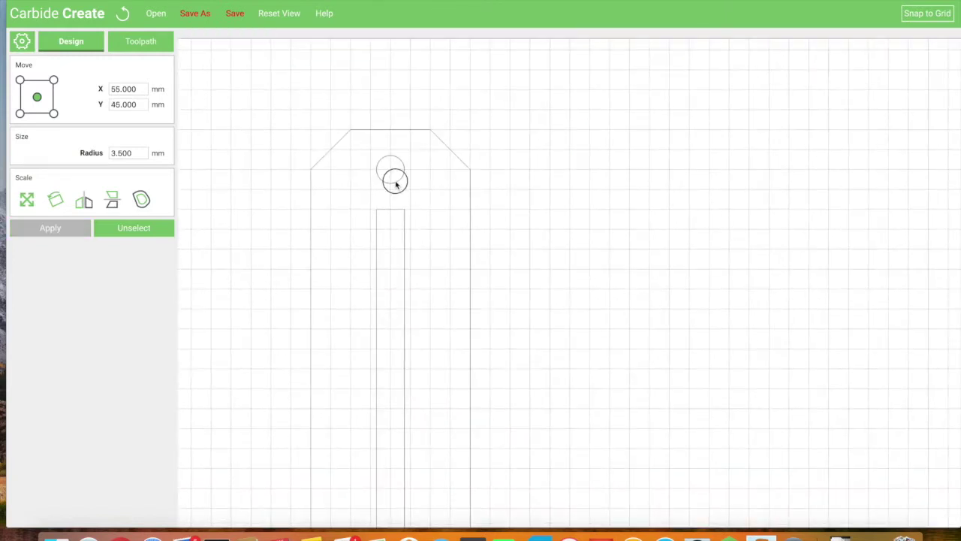
{"action": "left_click", "coordinate": [392, 175]}
{"action": "left_click_drag", "start_coordinate": [392, 175], "coordinate": [392, 210]}
{"action": "left_click", "coordinate": [365, 223]}
Step: Boolean-union the slot rectangle and both circles into one rounded slot
{"action": "left_click", "coordinate": [389, 223]}
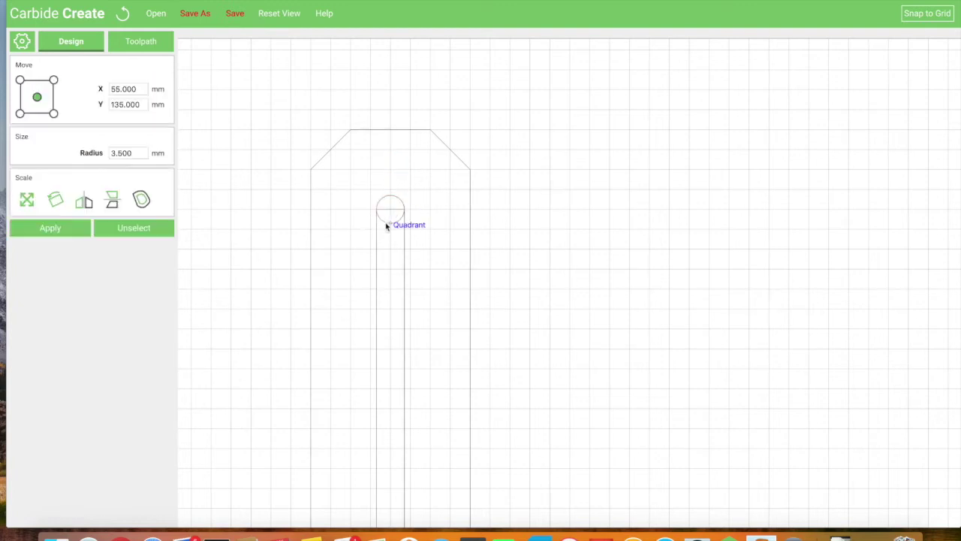
{"action": "left_click", "coordinate": [404, 252]}
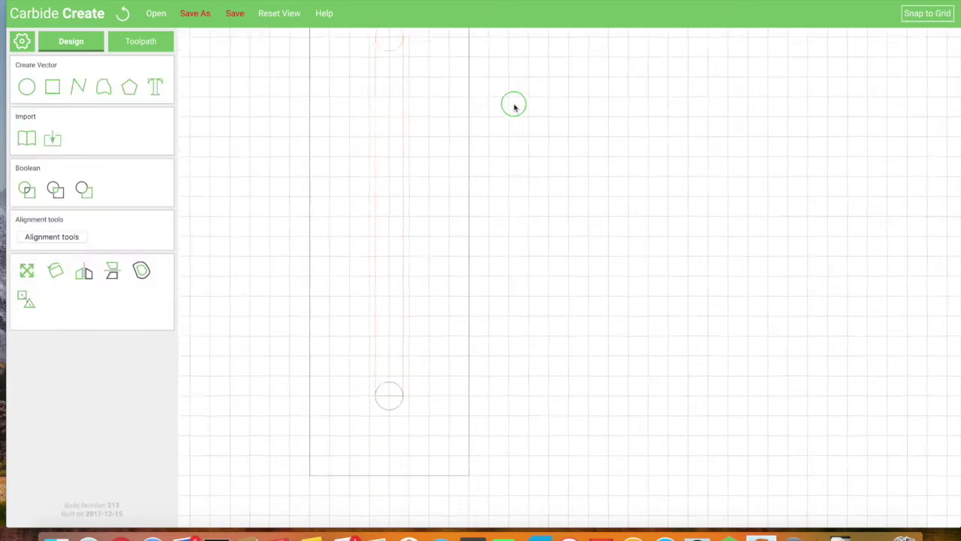
{"action": "left_click", "coordinate": [396, 365]}
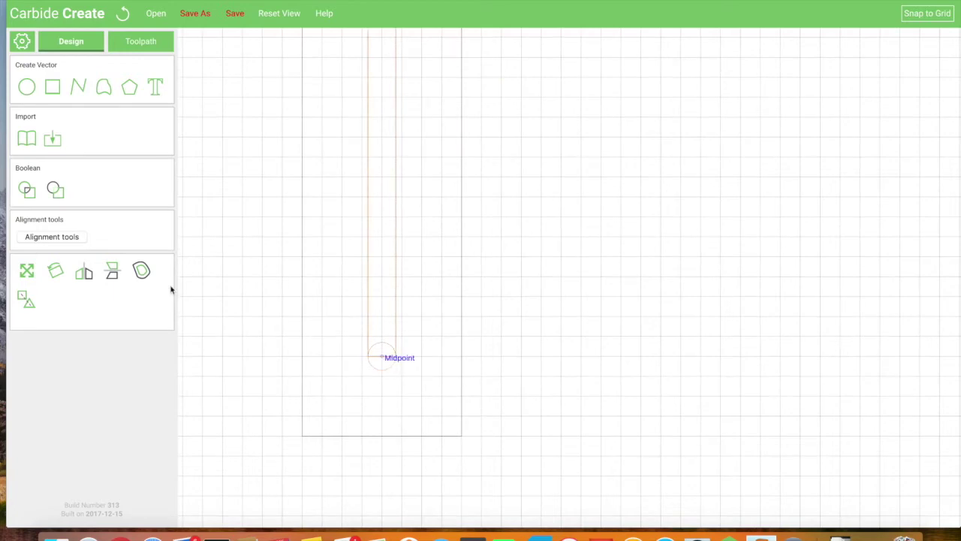
{"action": "left_click", "coordinate": [28, 191]}
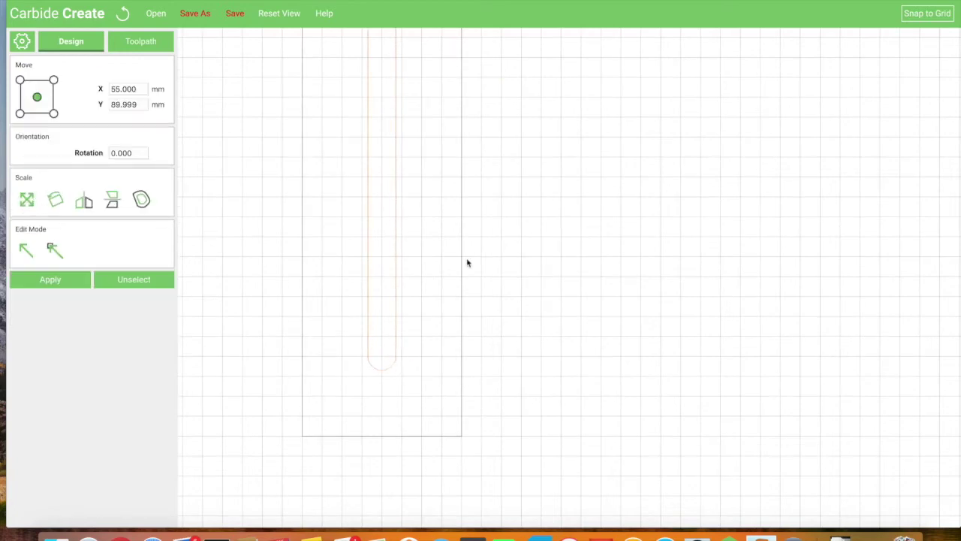
{"action": "left_click", "coordinate": [440, 290]}
{"action": "scroll", "coordinate": [274, 234], "scroll_direction": "down", "scroll_amount": 3}
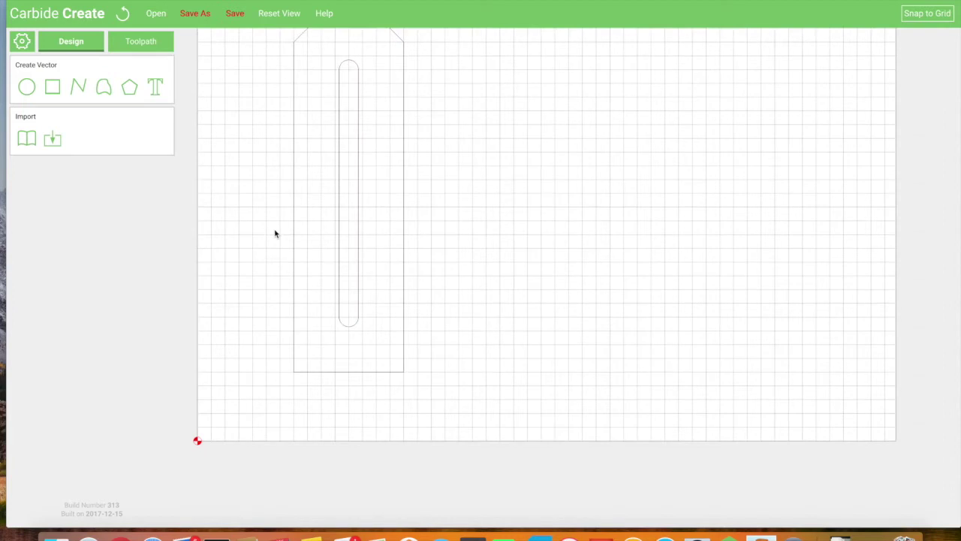
Step: Draw a rectangle centred on the slot and size it 26 mm wide by 110 mm tall
{"action": "left_click", "coordinate": [52, 88]}
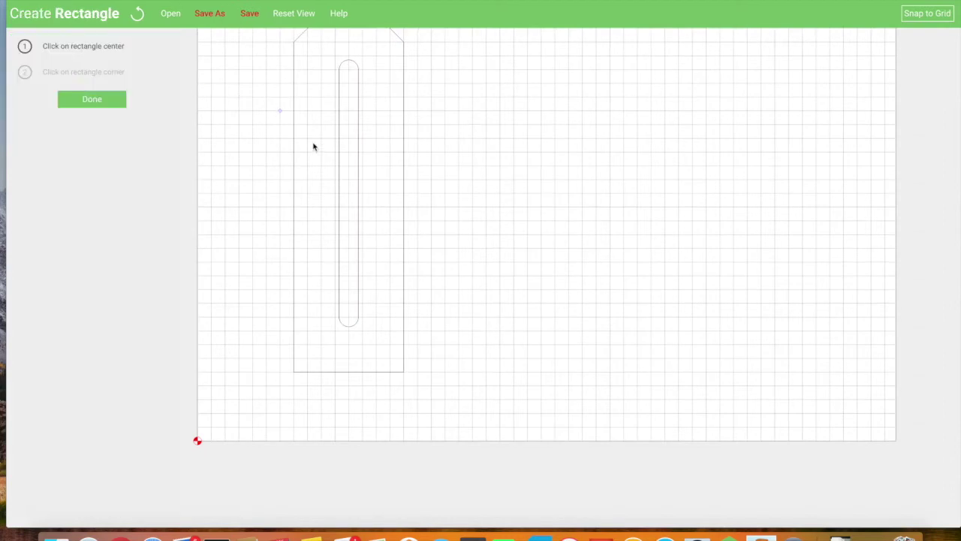
{"action": "left_click", "coordinate": [350, 201]}
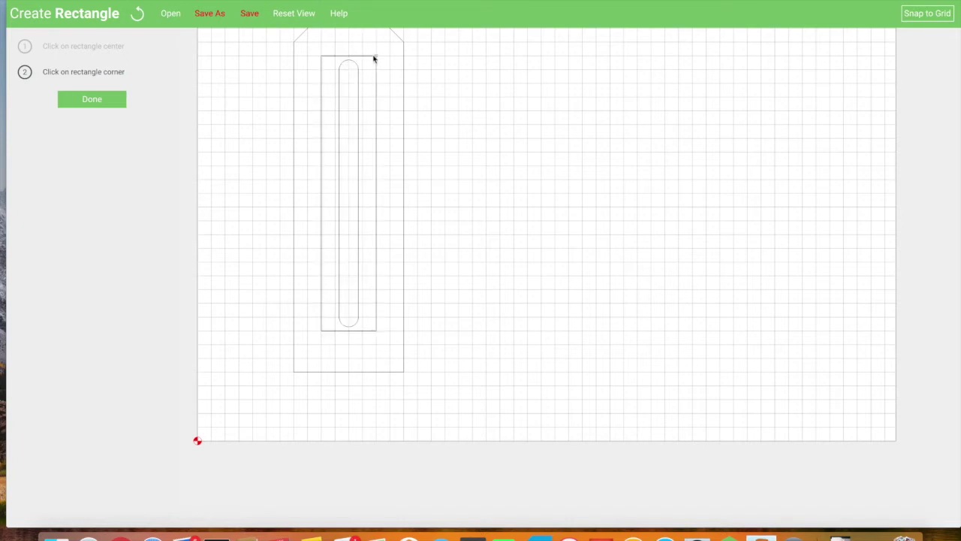
{"action": "left_click", "coordinate": [374, 58]}
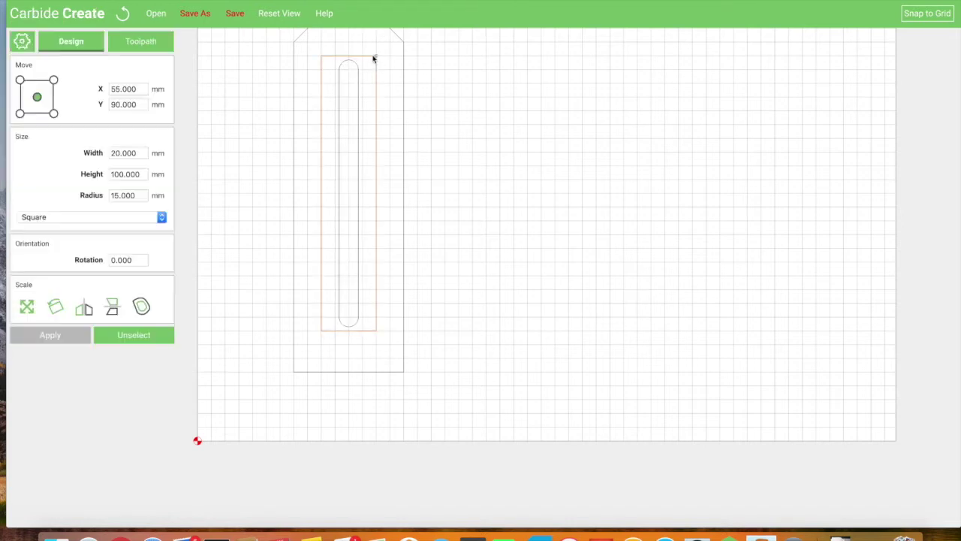
{"action": "left_click", "coordinate": [140, 154]}
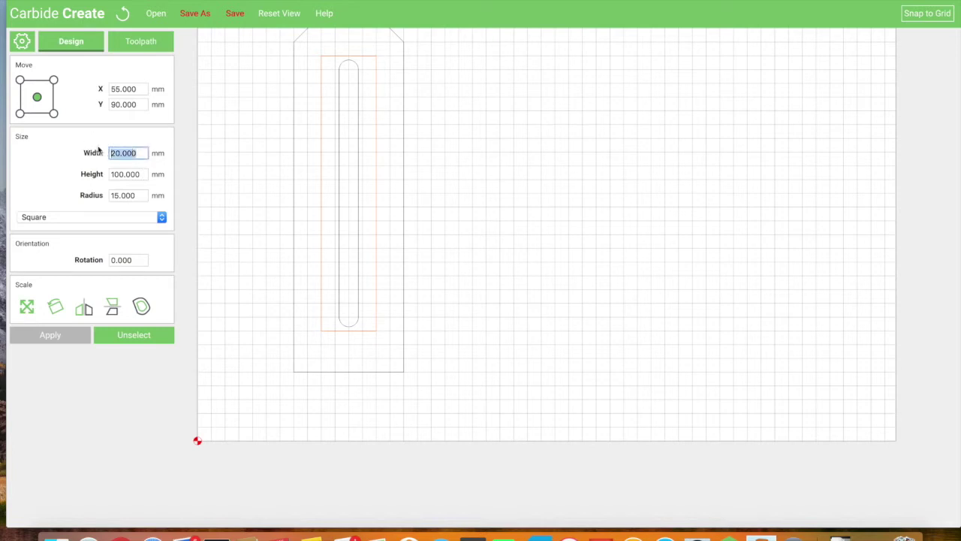
{"action": "type", "text": "26"}
{"action": "left_click", "coordinate": [140, 174]}
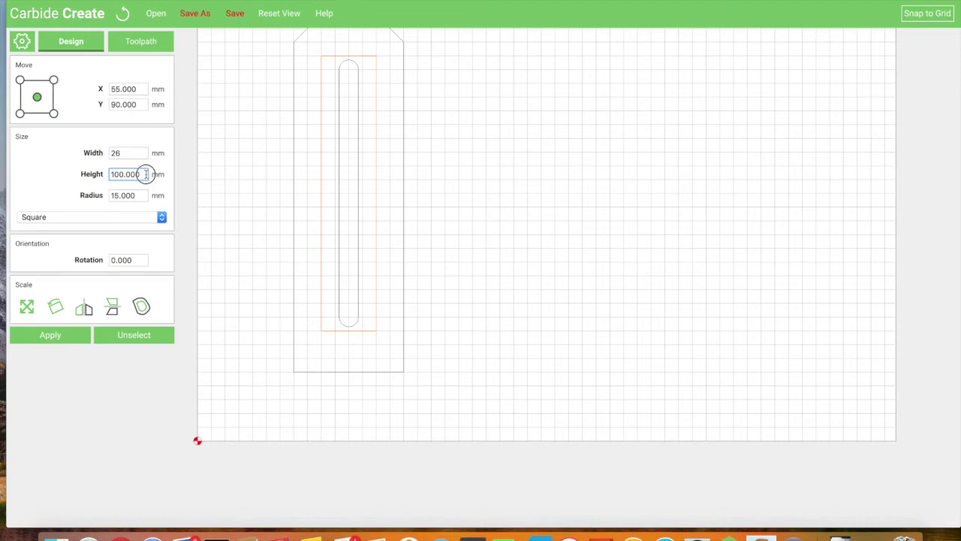
{"action": "type", "text": "110"}
{"action": "key", "text": "Return"}
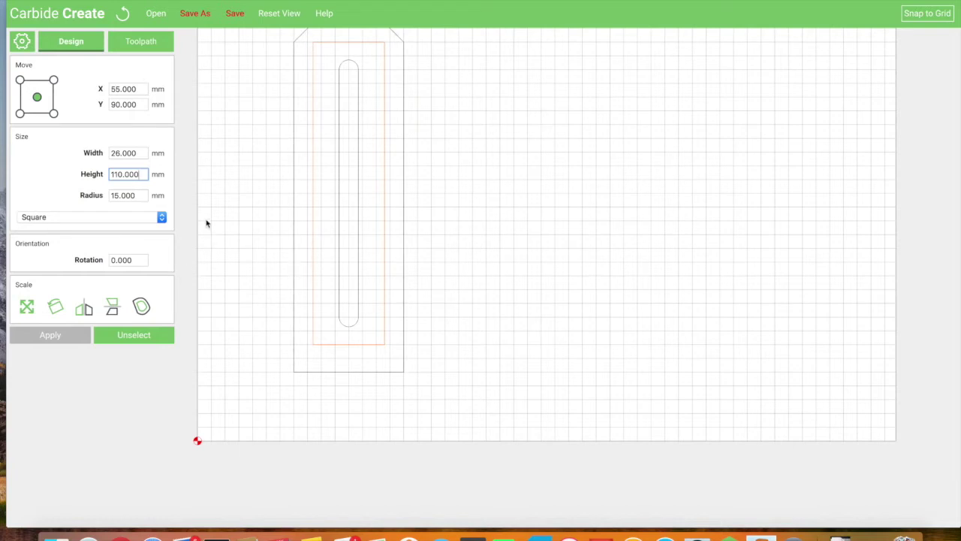
{"action": "left_click", "coordinate": [223, 236]}
{"action": "right_click_drag", "start_coordinate": [442, 160], "coordinate": [444, 196]}
{"action": "left_click", "coordinate": [359, 80]}
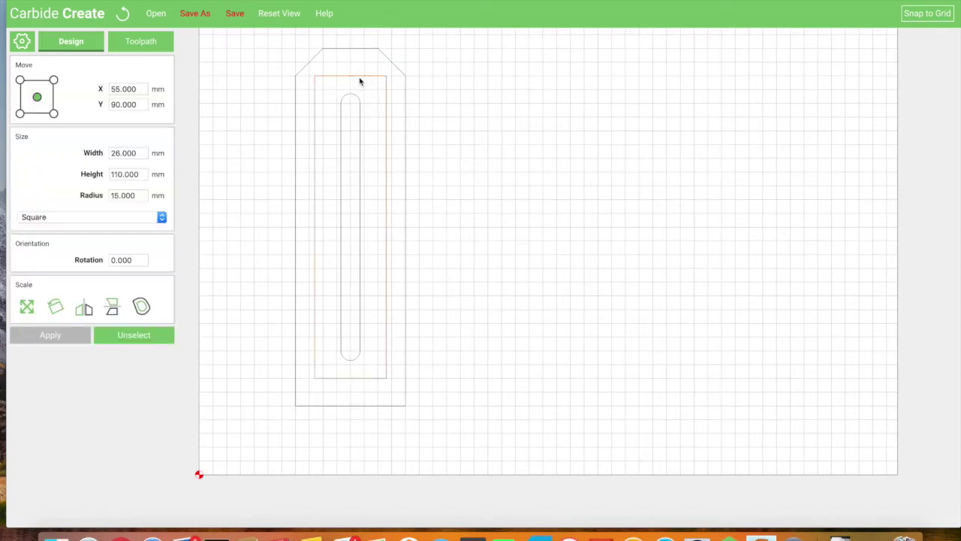
{"action": "left_click", "coordinate": [257, 217]}
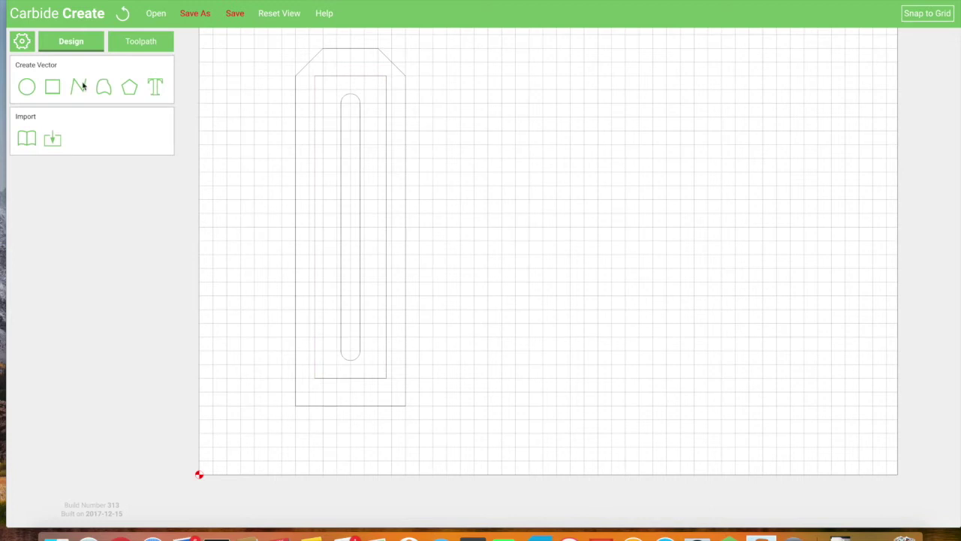
Step: Create a 13 mm radius circle and place copies at both ends of the slot
{"action": "left_click", "coordinate": [27, 87]}
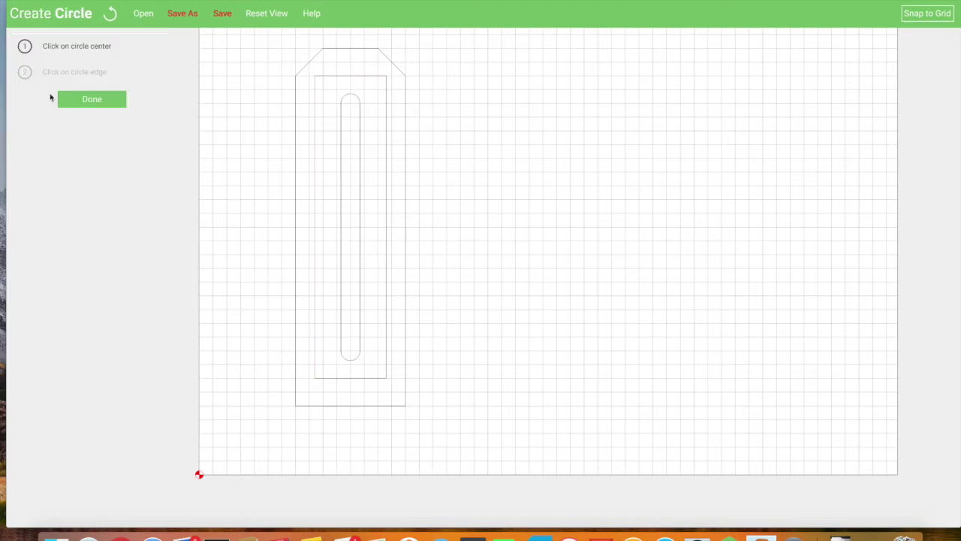
{"action": "left_click", "coordinate": [264, 221]}
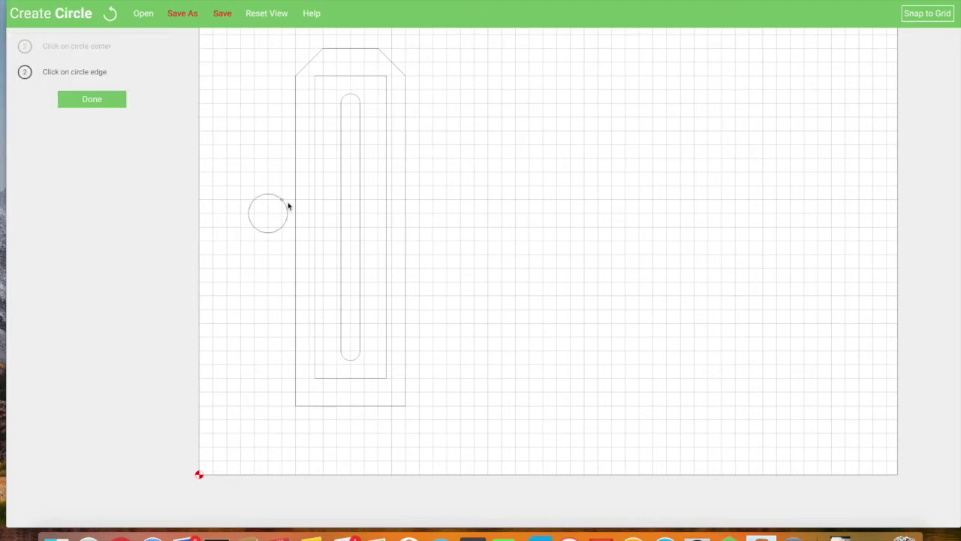
{"action": "left_click", "coordinate": [293, 198]}
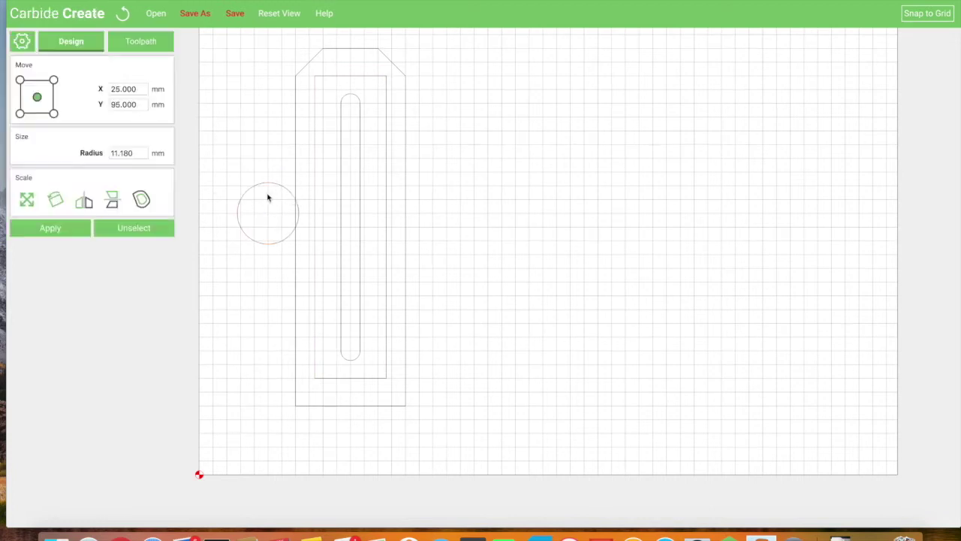
{"action": "left_click", "coordinate": [140, 154]}
{"action": "key", "text": "super+a"}
{"action": "type", "text": "13"}
{"action": "key", "text": "Return"}
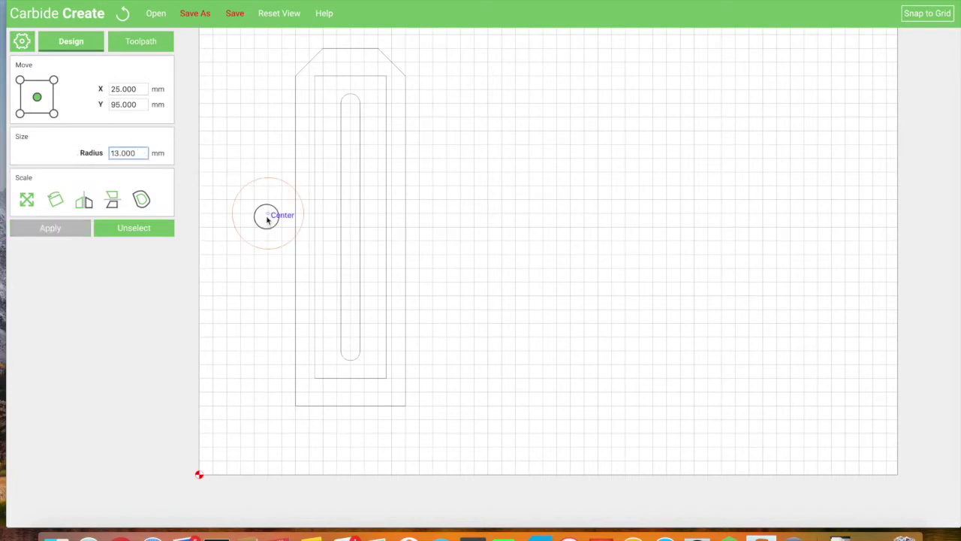
{"action": "left_click_drag", "start_coordinate": [266, 218], "coordinate": [354, 110]}
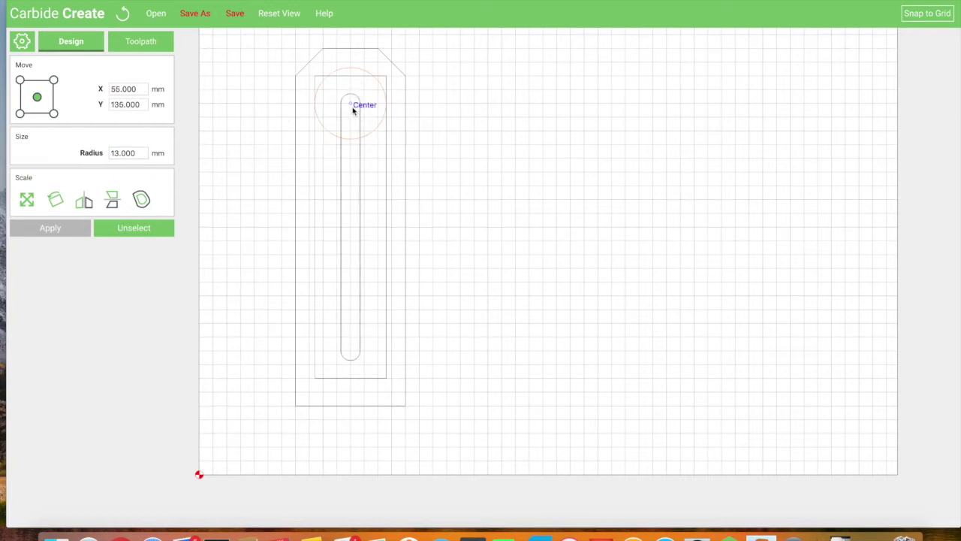
{"action": "left_click", "coordinate": [401, 154]}
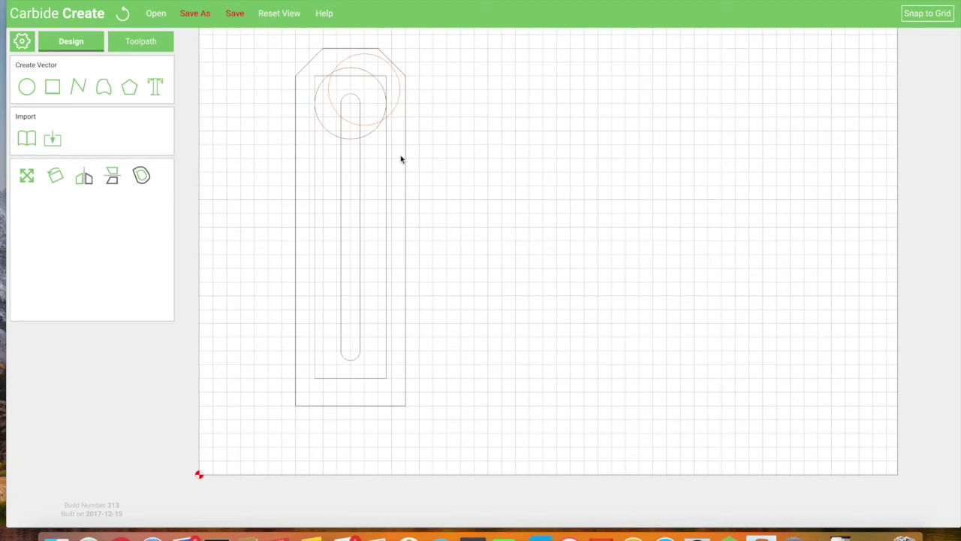
{"action": "left_click_drag", "start_coordinate": [368, 92], "coordinate": [356, 348]}
Step: Change the surrounding rectangle's height to 92 mm
{"action": "left_click", "coordinate": [386, 295]}
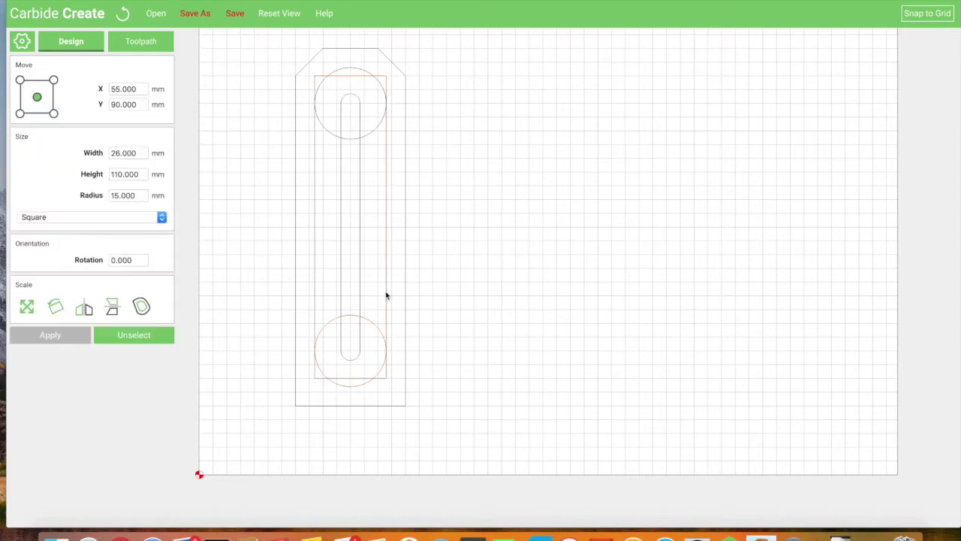
{"action": "left_click", "coordinate": [141, 174]}
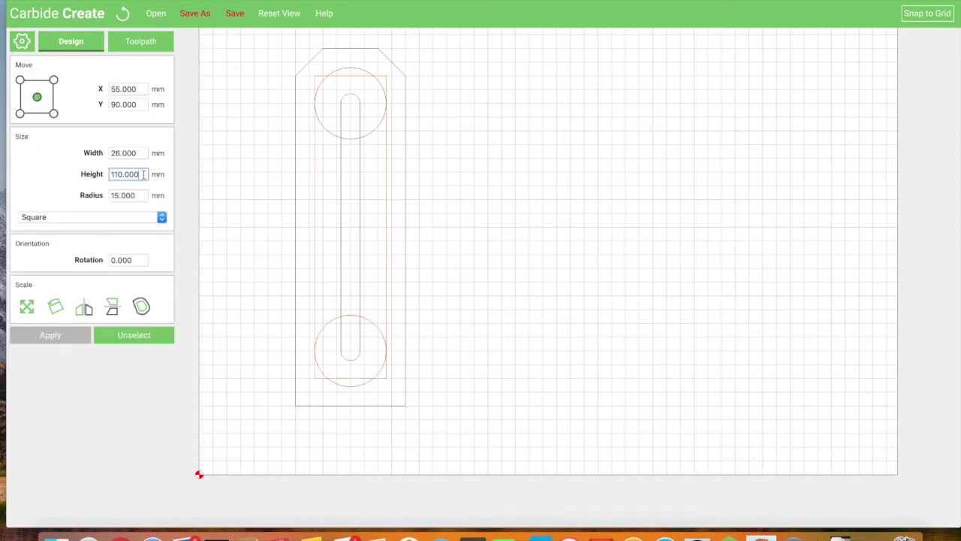
{"action": "left_click_drag", "start_coordinate": [143, 175], "coordinate": [99, 176]}
{"action": "type", "text": "9"}
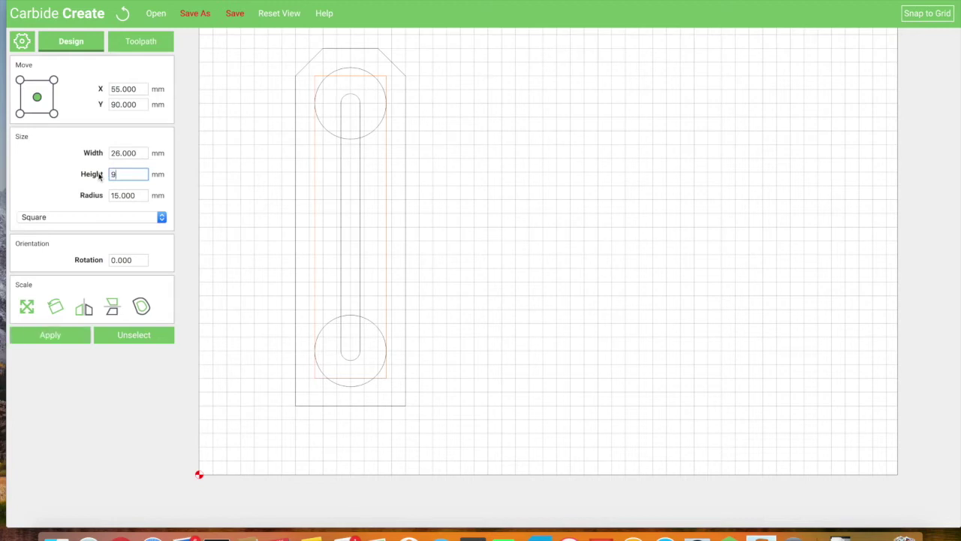
{"action": "type", "text": "5"}
{"action": "key", "text": "Return"}
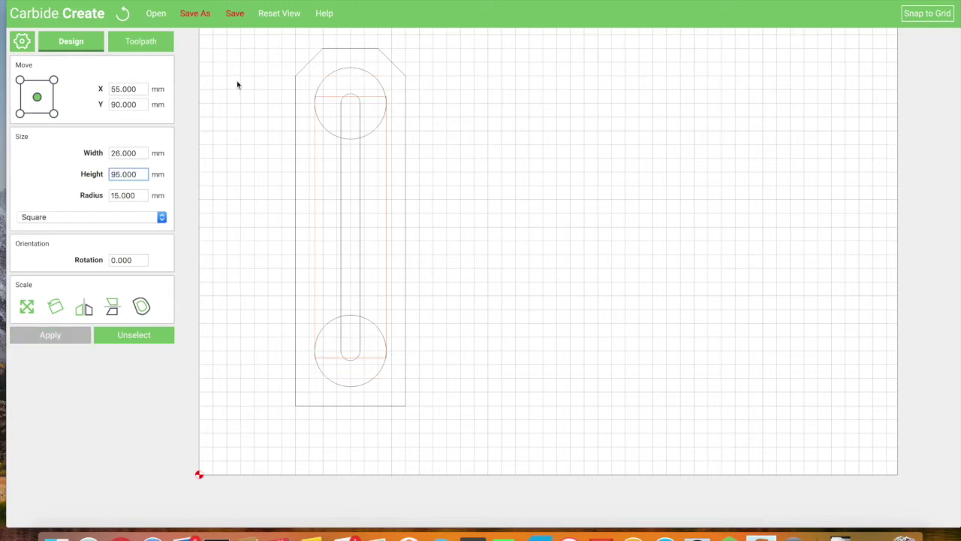
{"action": "left_click", "coordinate": [85, 175]}
{"action": "type", "text": "92"}
{"action": "key", "text": "Return"}
Step: Boolean-union the 26 × 92 mm rectangle and both 13 mm circles
{"action": "scroll", "coordinate": [319, 110], "scroll_direction": "up", "scroll_amount": 4}
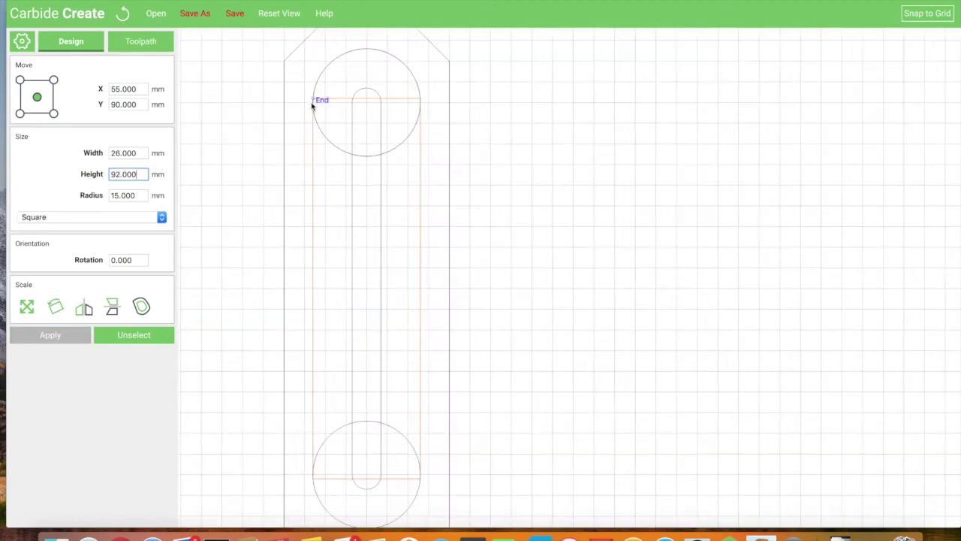
{"action": "left_click", "coordinate": [414, 89]}
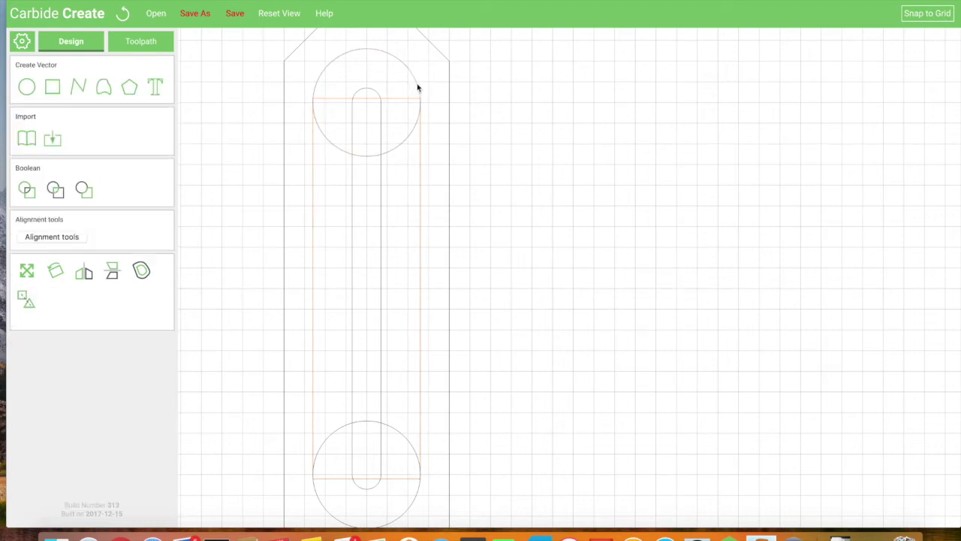
{"action": "left_click", "coordinate": [400, 437], "text": "shift"}
{"action": "left_click", "coordinate": [27, 190]}
{"action": "left_click", "coordinate": [226, 209]}
{"action": "scroll", "coordinate": [229, 216], "scroll_direction": "down", "scroll_amount": 3}
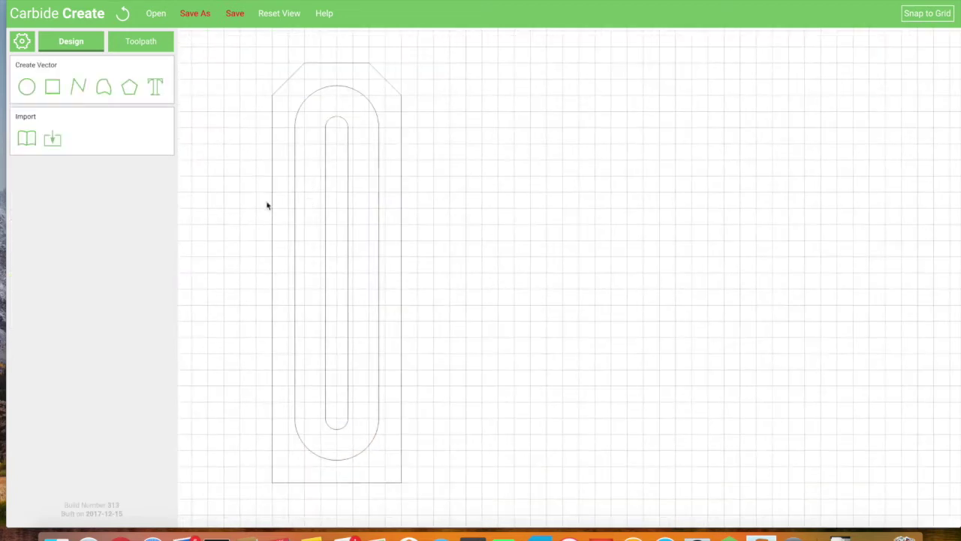
Step: Copy the clamp drawing and paste three copies, spacing them side by side to the right
{"action": "mouse_move", "coordinate": [227, 54]}
{"action": "left_mouse_down"}
{"action": "mouse_move", "coordinate": [468, 406]}
{"action": "mouse_move", "coordinate": [474, 501]}
{"action": "left_mouse_up"}
{"action": "scroll", "coordinate": [474, 453], "scroll_direction": "down", "scroll_amount": 3}
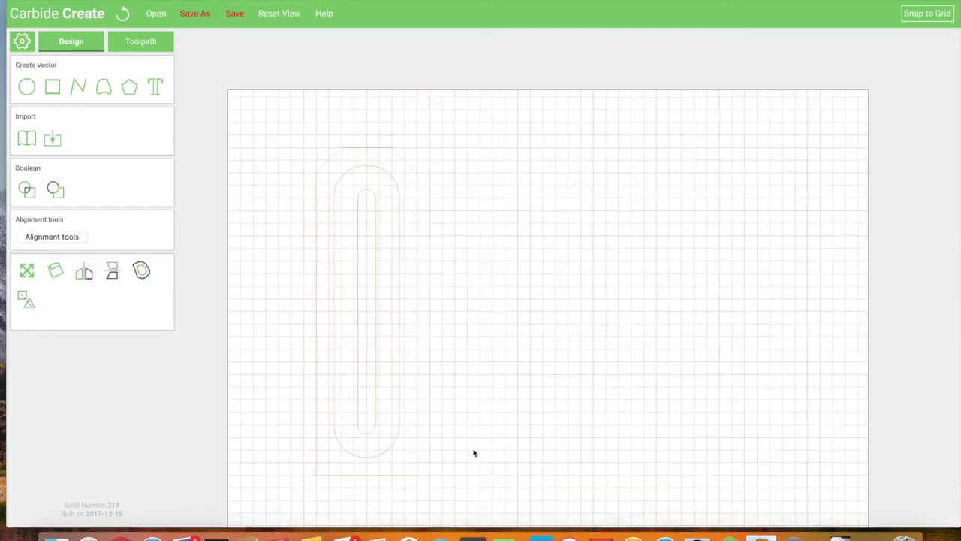
{"action": "key", "text": "ctrl+c"}
{"action": "key", "text": "ctrl+v"}
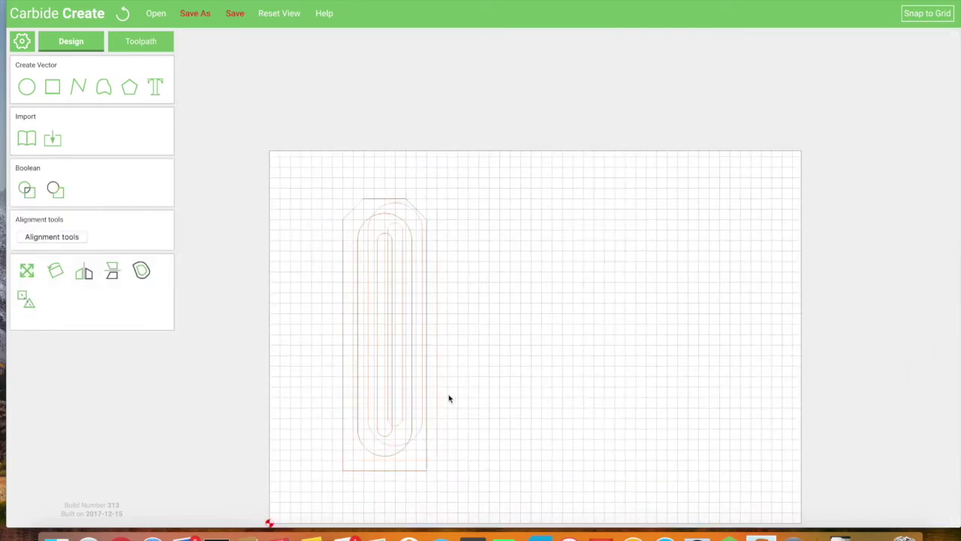
{"action": "left_click_drag", "start_coordinate": [398, 192], "coordinate": [493, 200]}
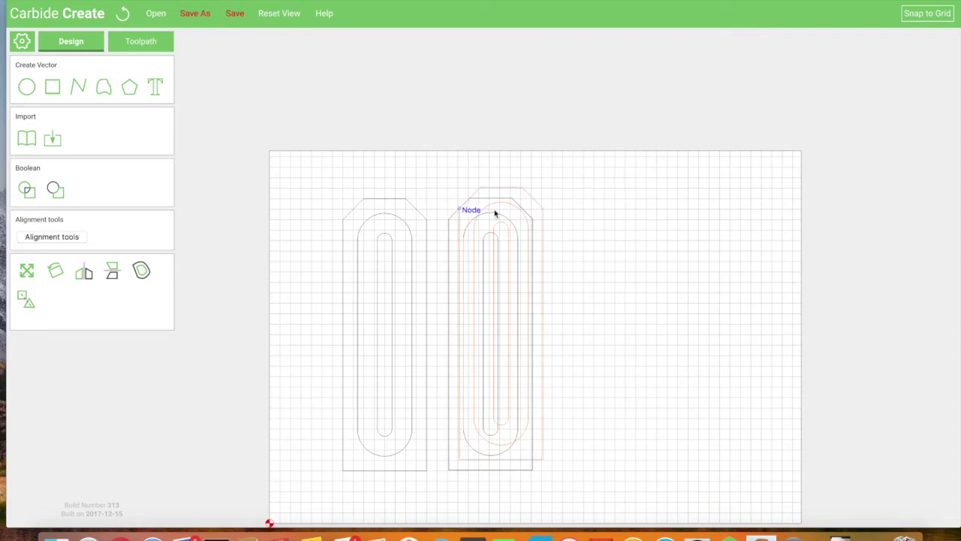
{"action": "left_click_drag", "start_coordinate": [504, 194], "coordinate": [713, 199]}
{"action": "key", "text": "ctrl+v"}
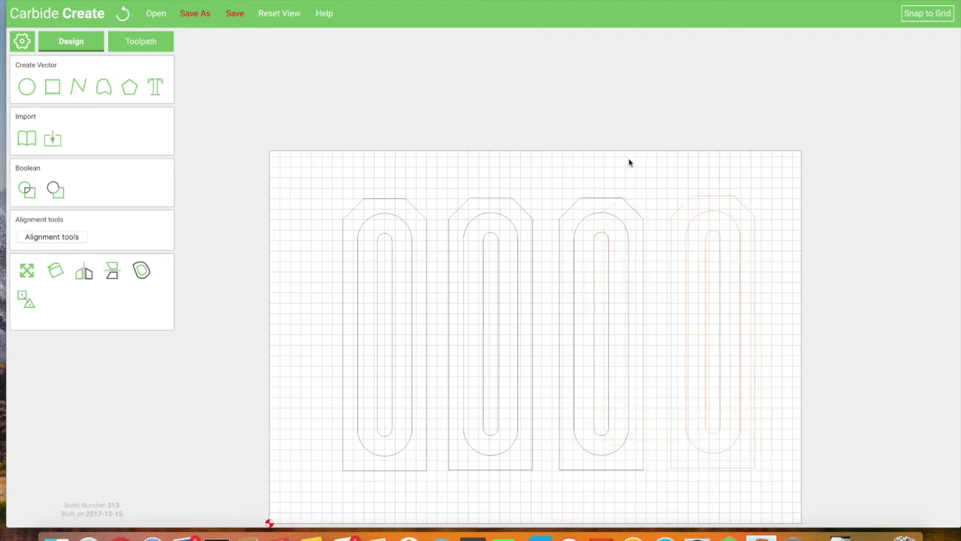
{"action": "left_click", "coordinate": [629, 160]}
Step: Group each of the four clamps' outlines into its own group
{"action": "left_click_drag", "start_coordinate": [305, 159], "coordinate": [438, 506]}
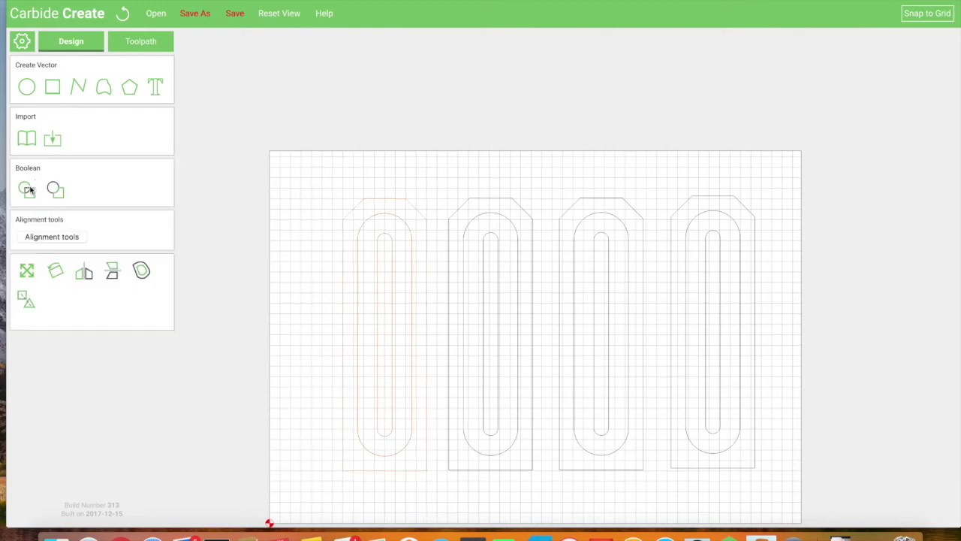
{"action": "left_click", "coordinate": [26, 299]}
{"action": "left_click", "coordinate": [433, 165]}
{"action": "left_click_drag", "start_coordinate": [449, 151], "coordinate": [523, 508]}
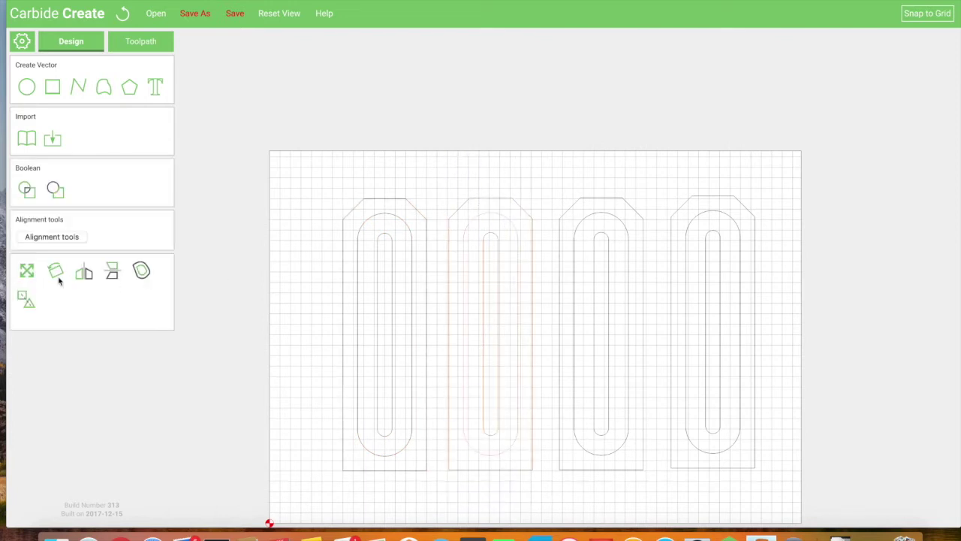
{"action": "left_click", "coordinate": [28, 301]}
{"action": "left_click", "coordinate": [566, 163]}
{"action": "left_click_drag", "start_coordinate": [564, 163], "coordinate": [630, 484]}
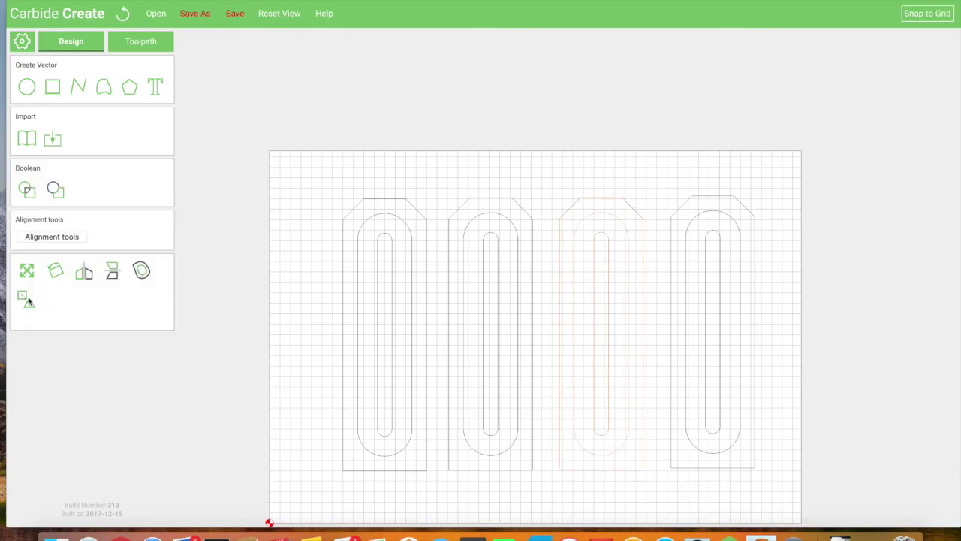
{"action": "left_click", "coordinate": [28, 300]}
{"action": "left_click_drag", "start_coordinate": [664, 168], "coordinate": [736, 522]}
{"action": "left_click", "coordinate": [27, 300]}
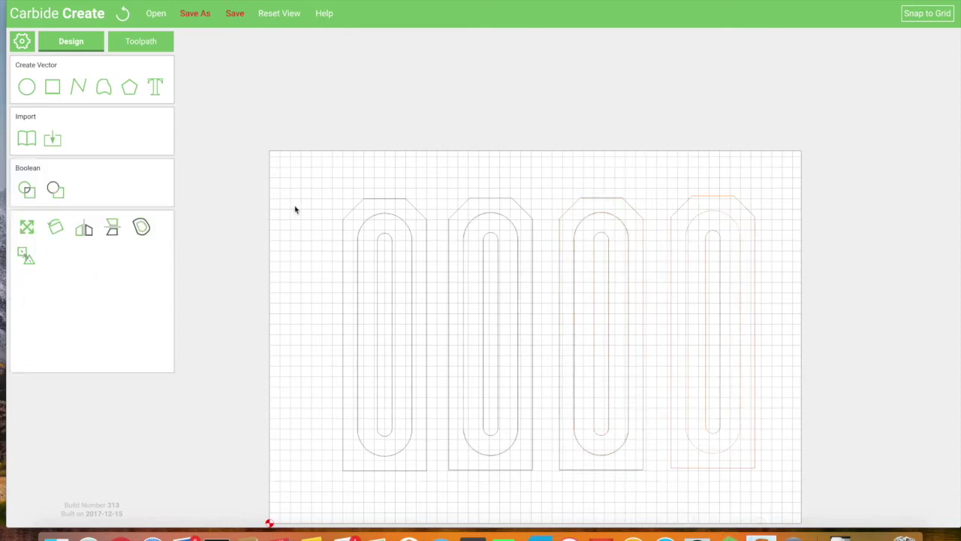
{"action": "left_click", "coordinate": [307, 174]}
Step: Align the tops of all four clamps and shift the row left on the stock
{"action": "left_click_drag", "start_coordinate": [277, 148], "coordinate": [892, 406]}
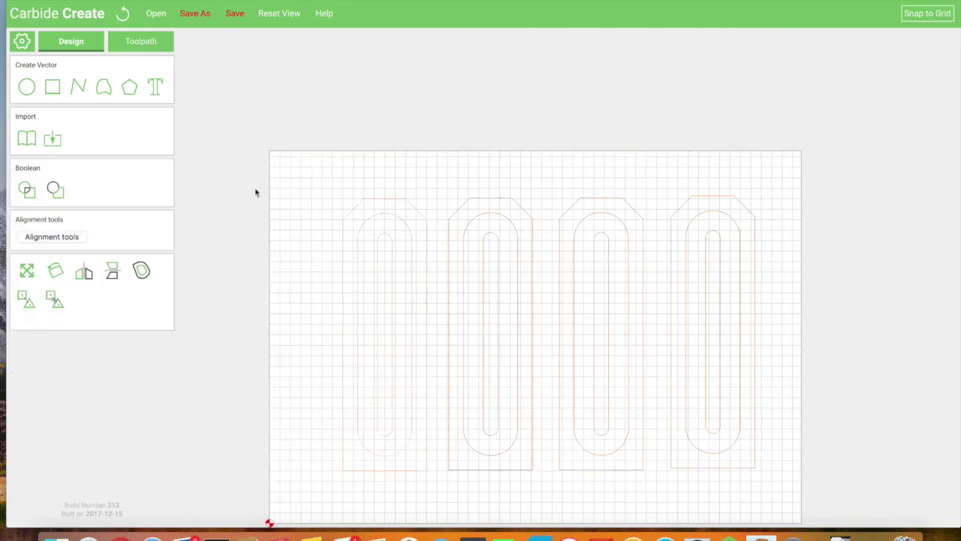
{"action": "left_click", "coordinate": [51, 237]}
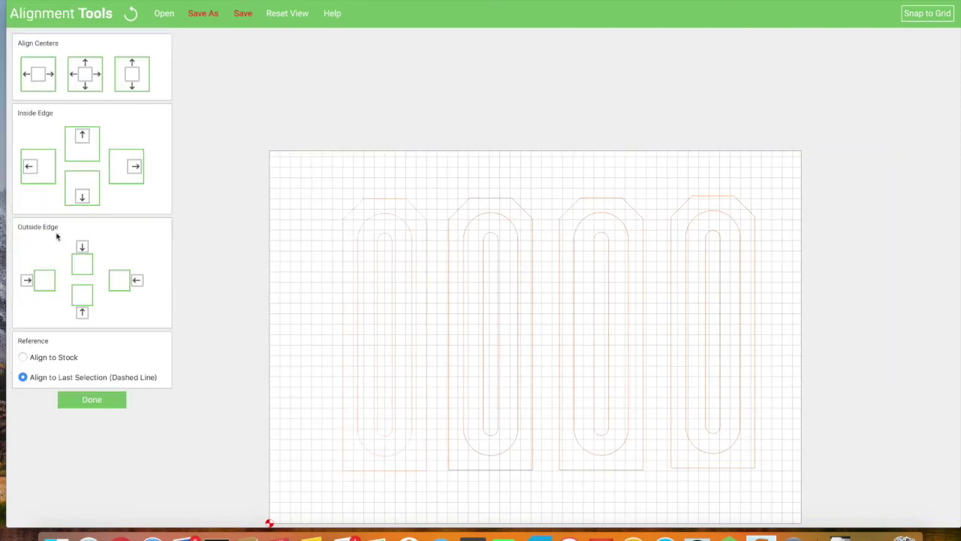
{"action": "left_click", "coordinate": [83, 149]}
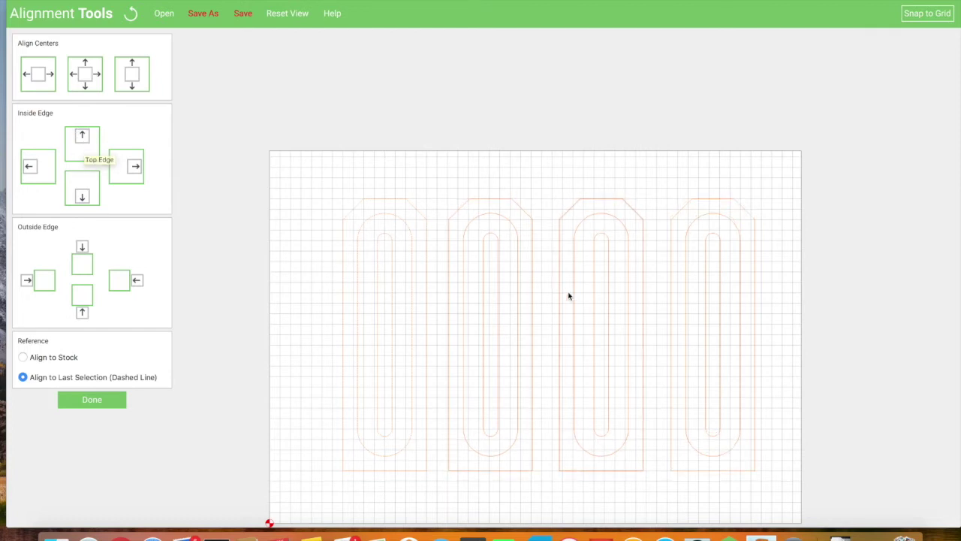
{"action": "left_click", "coordinate": [497, 201]}
{"action": "left_click_drag", "start_coordinate": [497, 201], "coordinate": [483, 202]}
{"action": "left_click", "coordinate": [521, 169]}
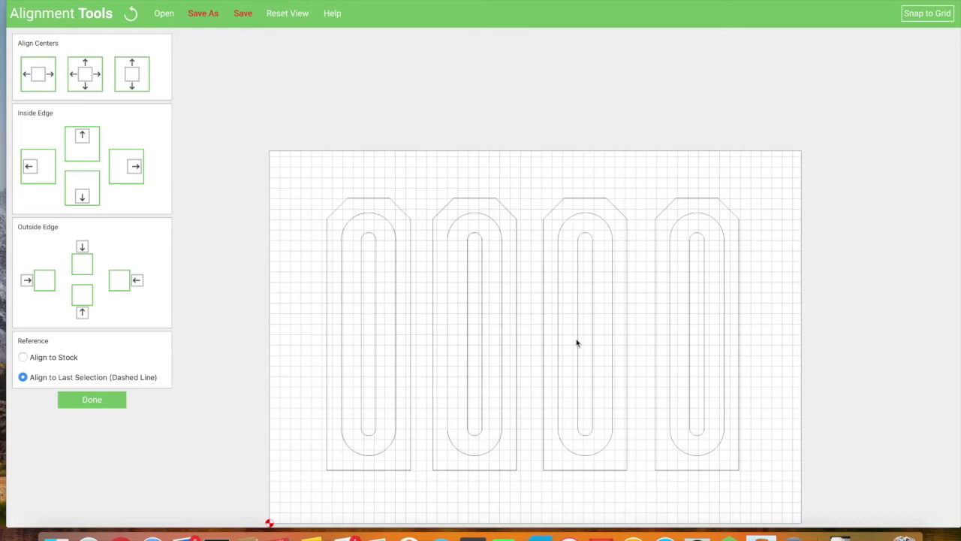
Step: Even out the spacing between the four clamps and realign their tops
{"action": "left_click_drag", "start_coordinate": [374, 205], "coordinate": [356, 202]}
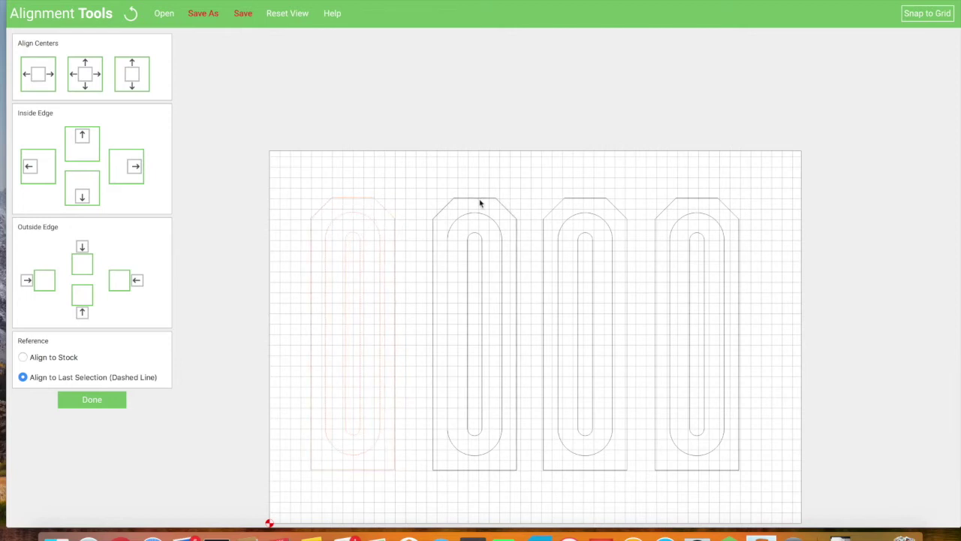
{"action": "left_click_drag", "start_coordinate": [481, 201], "coordinate": [475, 202]}
{"action": "left_click_drag", "start_coordinate": [590, 203], "coordinate": [595, 200]}
{"action": "left_click_drag", "start_coordinate": [701, 202], "coordinate": [717, 200]}
{"action": "left_click_drag", "start_coordinate": [280, 141], "coordinate": [819, 515]}
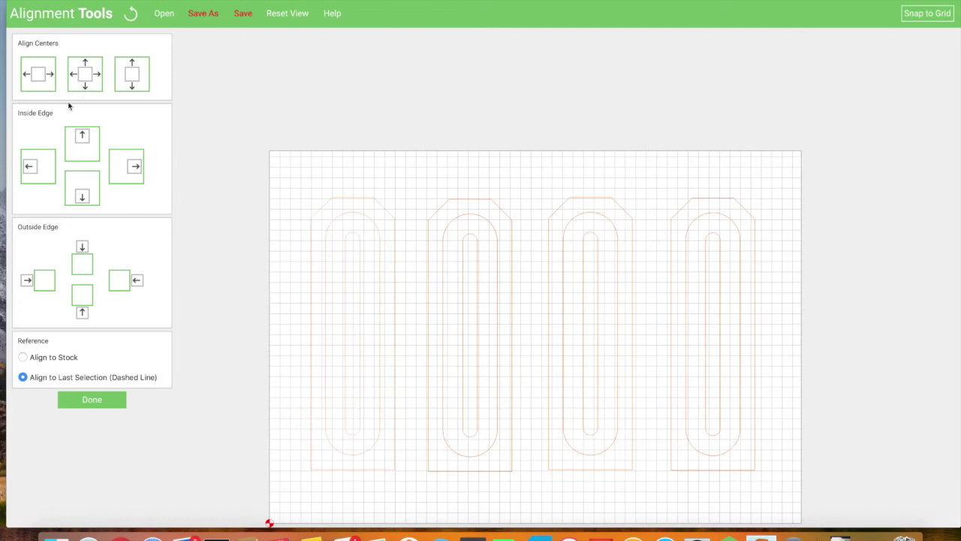
{"action": "left_click", "coordinate": [83, 137]}
{"action": "left_click", "coordinate": [469, 157]}
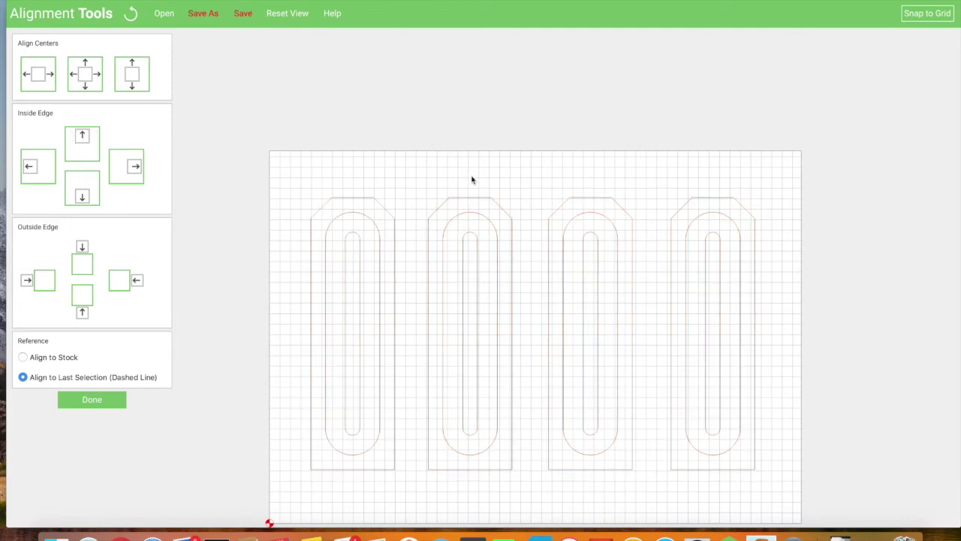
Step: In the toolpath view, select the inner bolt slots of all four clamps for a contour
{"action": "left_click", "coordinate": [105, 399]}
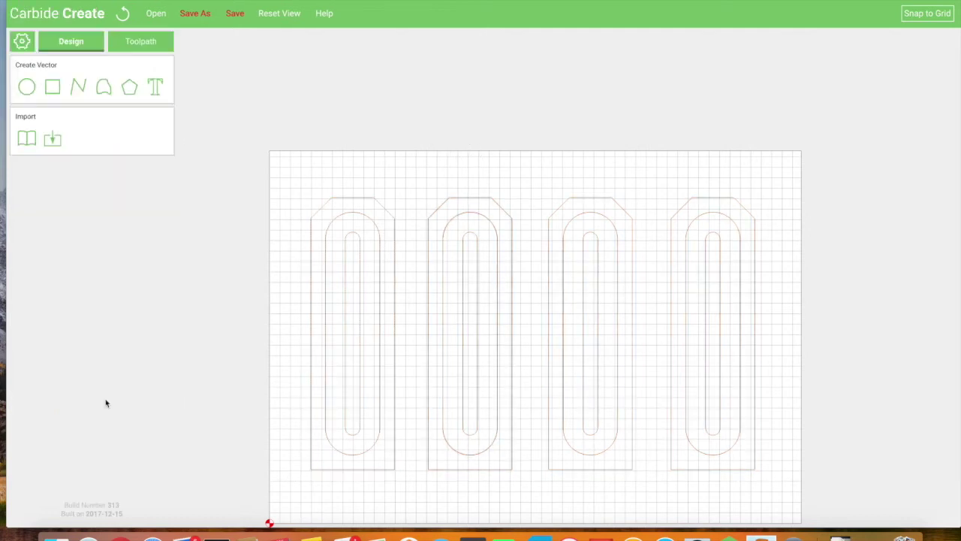
{"action": "left_click", "coordinate": [137, 42]}
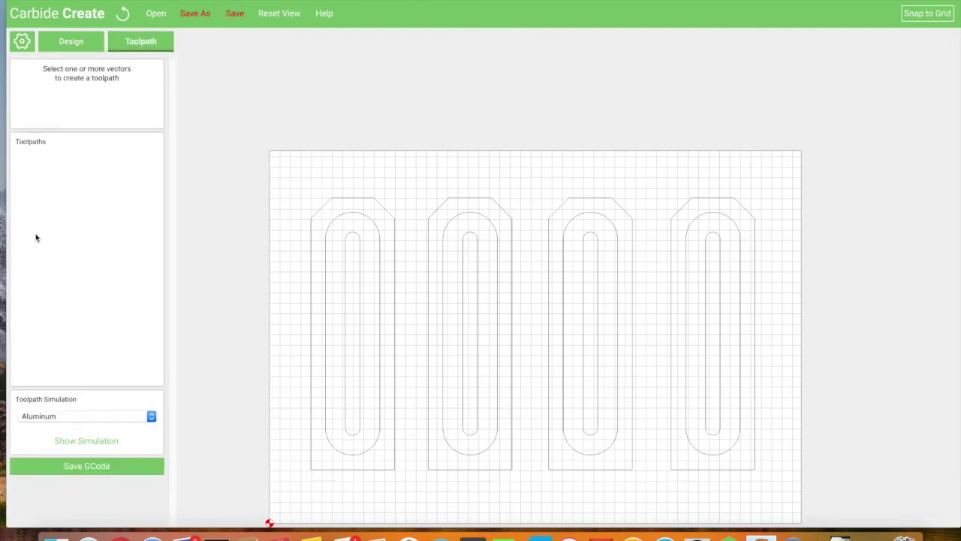
{"action": "left_click", "coordinate": [366, 201]}
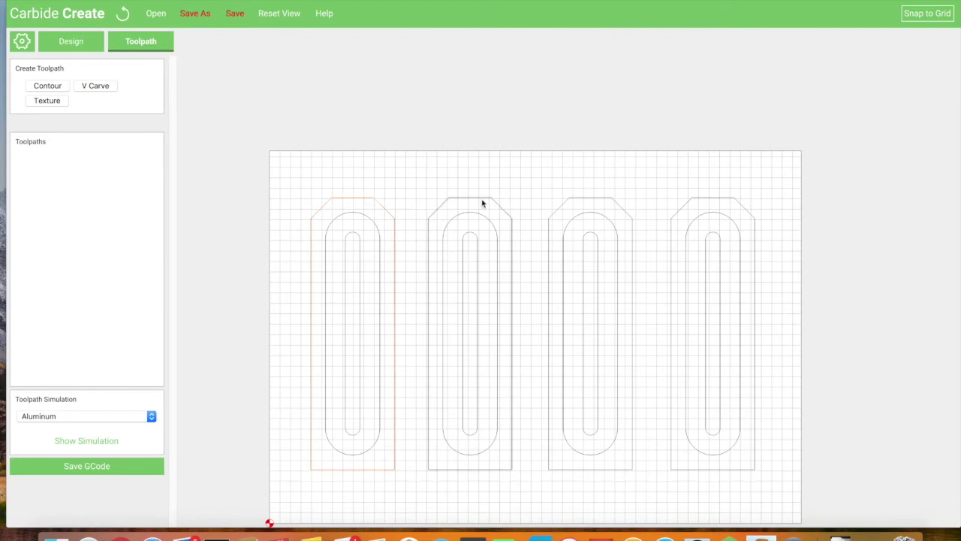
{"action": "left_click", "coordinate": [353, 239]}
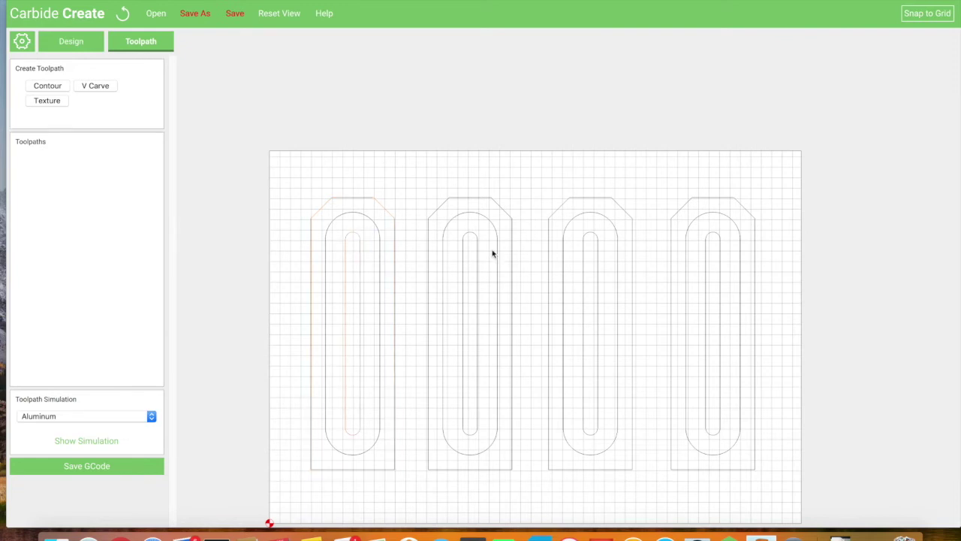
{"action": "left_click", "coordinate": [474, 238], "text": "shift"}
{"action": "left_click", "coordinate": [594, 239], "text": "shift"}
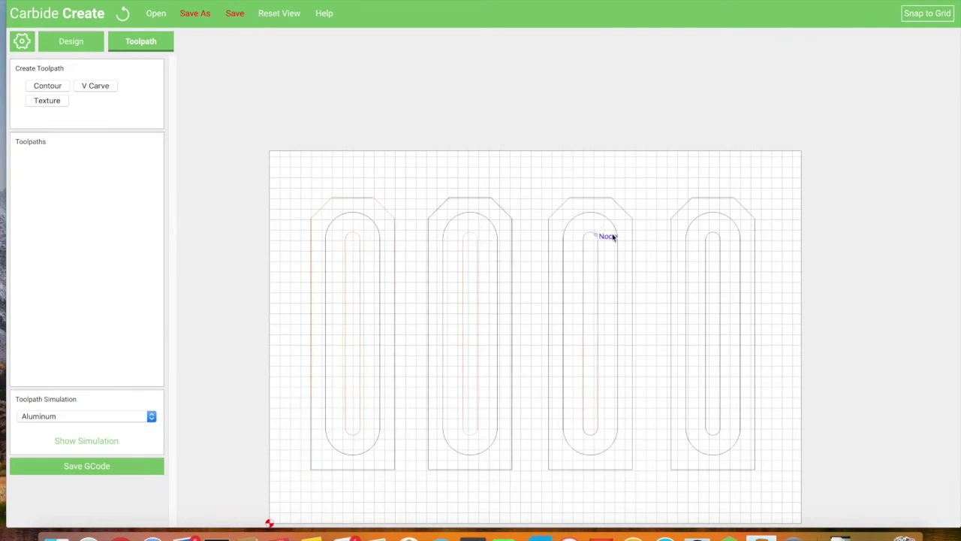
{"action": "left_click", "coordinate": [713, 238], "text": "shift"}
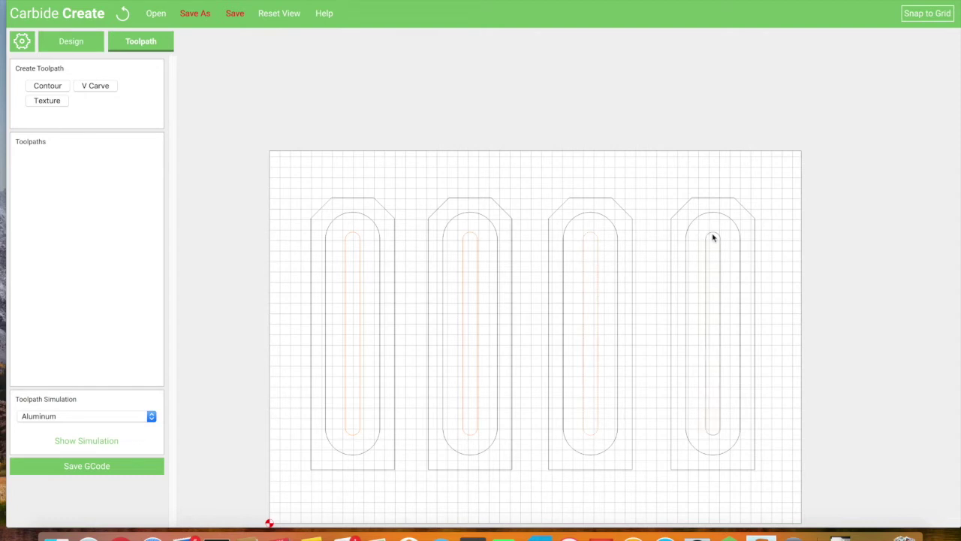
{"action": "left_click", "coordinate": [45, 88]}
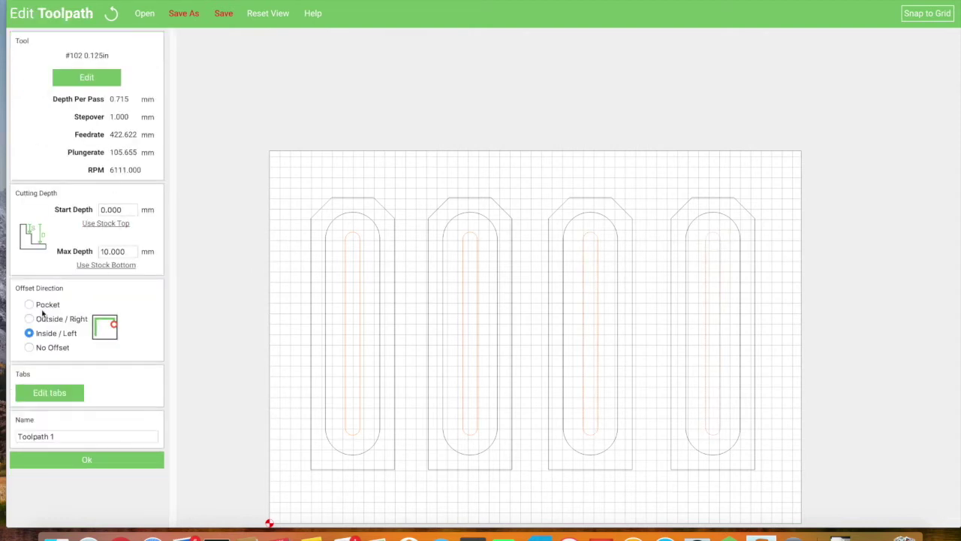
Step: Make the slot toolpath a pocket cut with the #201 0.250 in end mill
{"action": "left_click", "coordinate": [30, 304]}
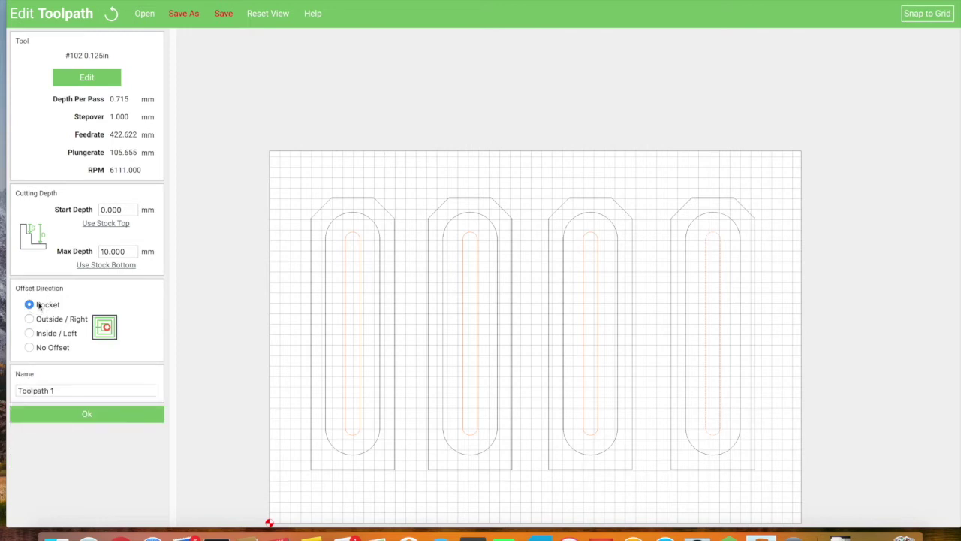
{"action": "left_click", "coordinate": [88, 78]}
{"action": "left_click", "coordinate": [94, 60]}
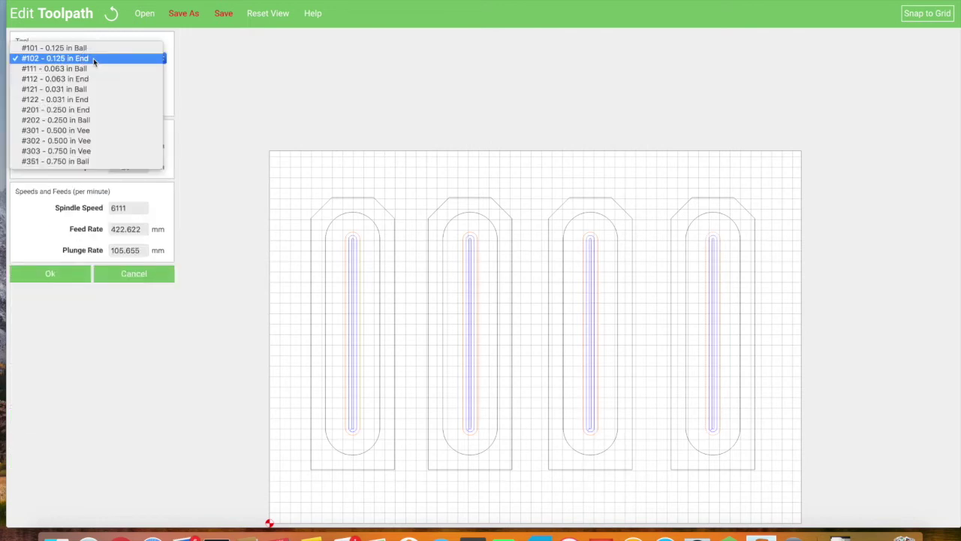
{"action": "left_click", "coordinate": [89, 113]}
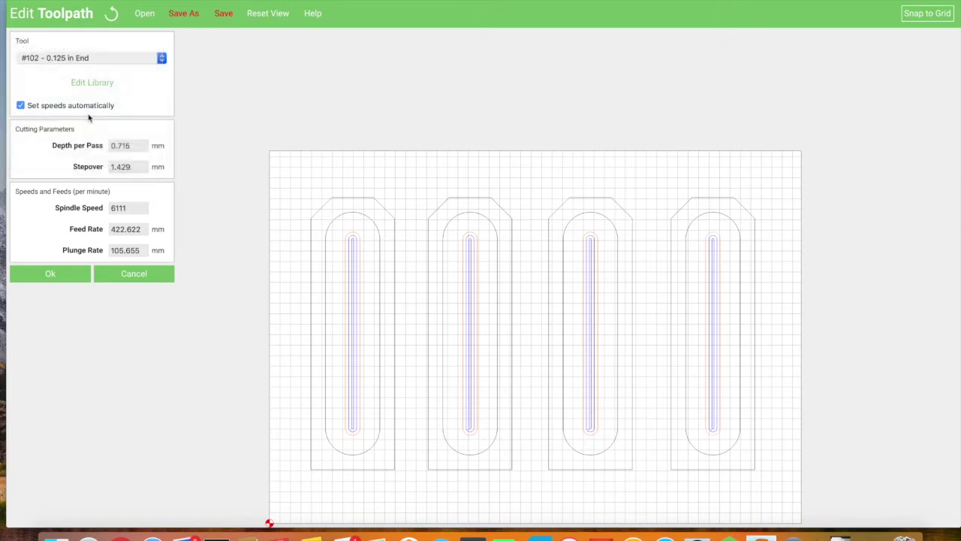
{"action": "left_click", "coordinate": [53, 276]}
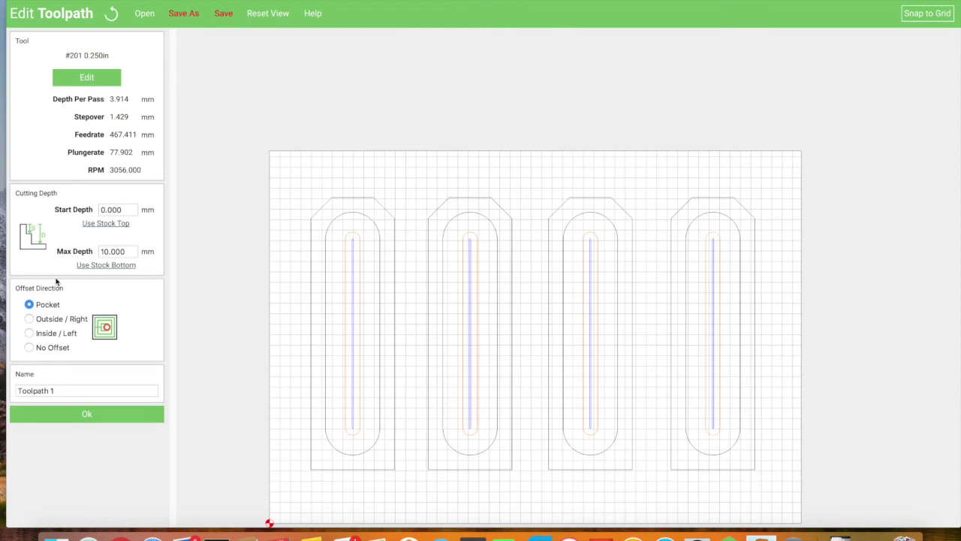
Step: Name the pocket toolpath 'bolt' and save it
{"action": "left_click", "coordinate": [60, 390]}
{"action": "left_click_drag", "start_coordinate": [51, 391], "coordinate": [2, 392]}
{"action": "key", "text": "BackSpace"}
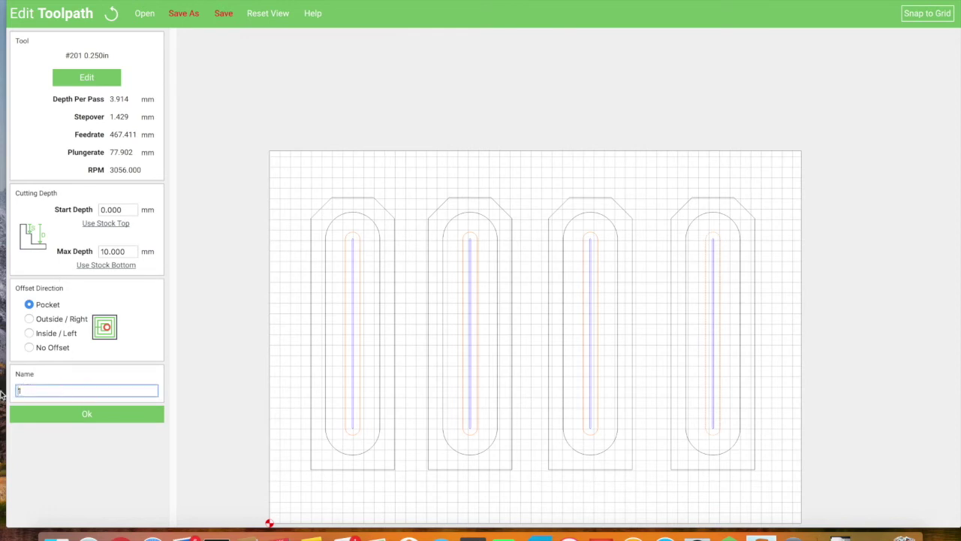
{"action": "type", "text": "BOLT"}
{"action": "key", "text": "BackSpace"}
{"action": "key", "text": "BackSpace"}
{"action": "key", "text": "BackSpace"}
{"action": "type", "text": "bol"}
{"action": "left_click", "coordinate": [87, 414]}
{"action": "left_click", "coordinate": [351, 213]}
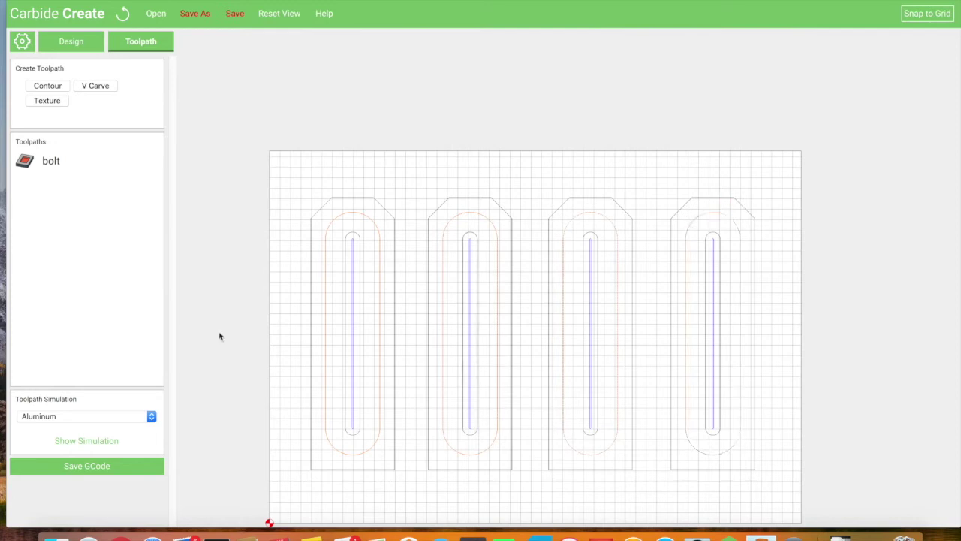
Step: Create a pocket toolpath named 'washer' with a 2 mm maximum depth
{"action": "left_click", "coordinate": [49, 88]}
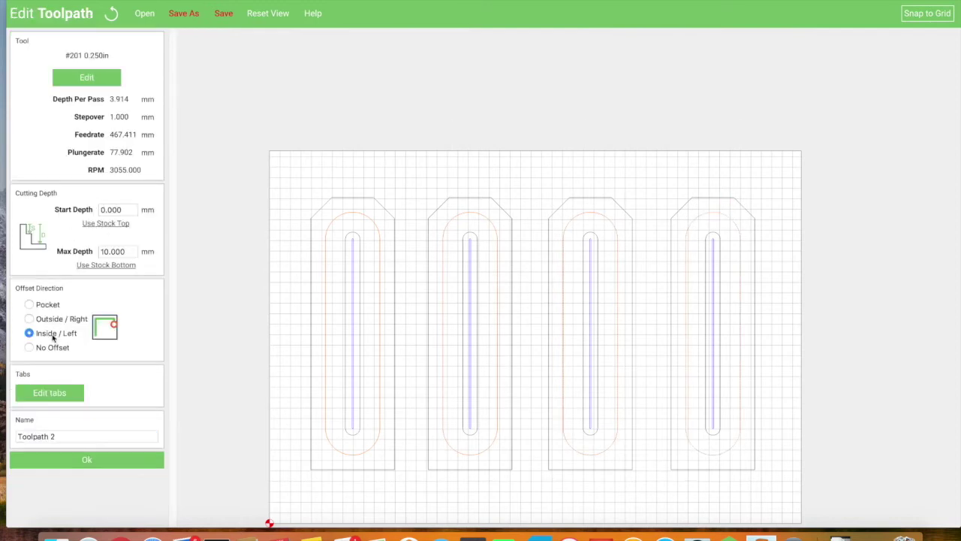
{"action": "left_click", "coordinate": [29, 304]}
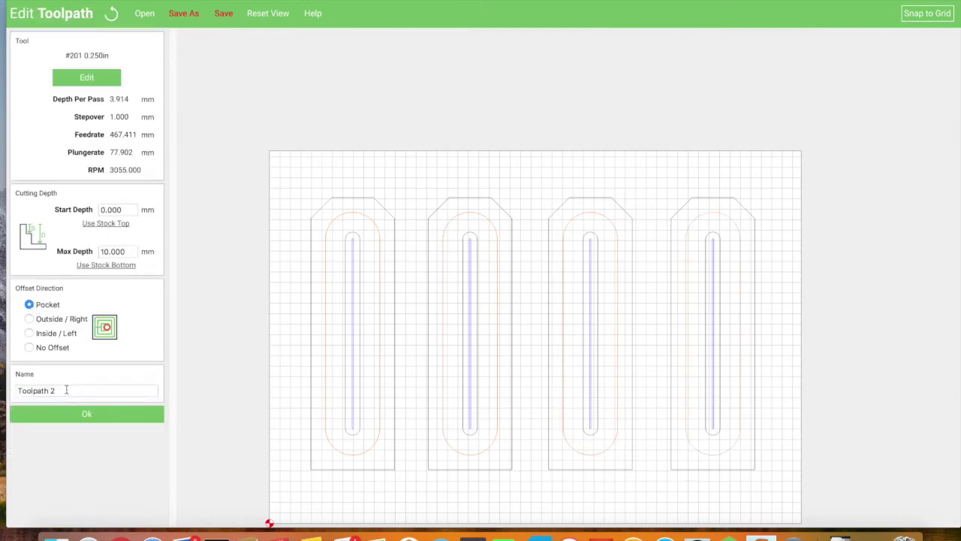
{"action": "left_click_drag", "start_coordinate": [66, 390], "coordinate": [3, 385]}
{"action": "type", "text": "washer"}
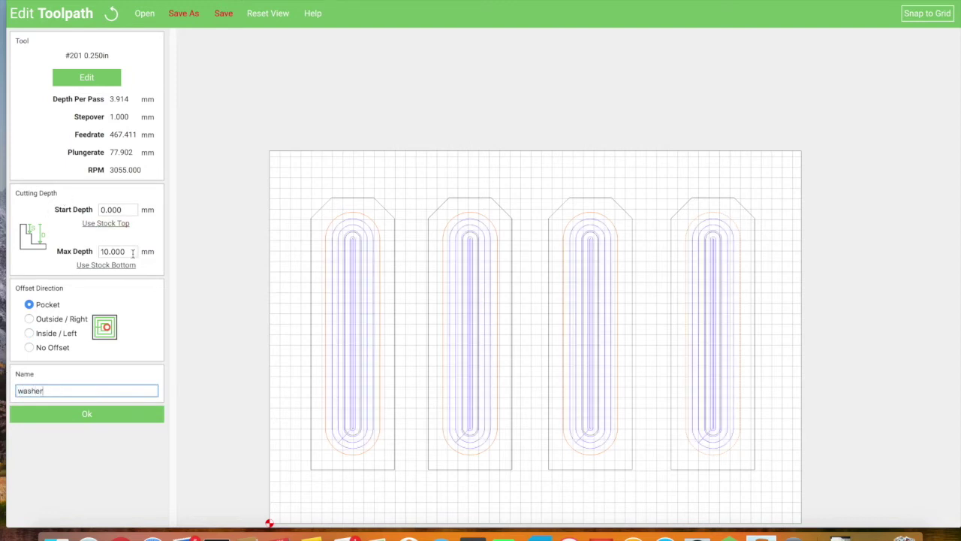
{"action": "left_click_drag", "start_coordinate": [132, 253], "coordinate": [101, 253]}
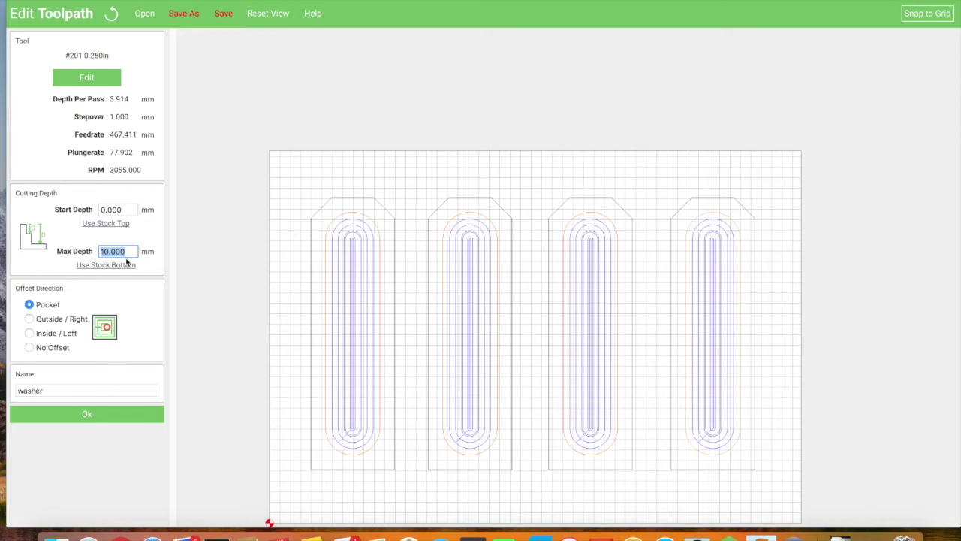
{"action": "type", "text": "2"}
{"action": "left_click", "coordinate": [87, 415]}
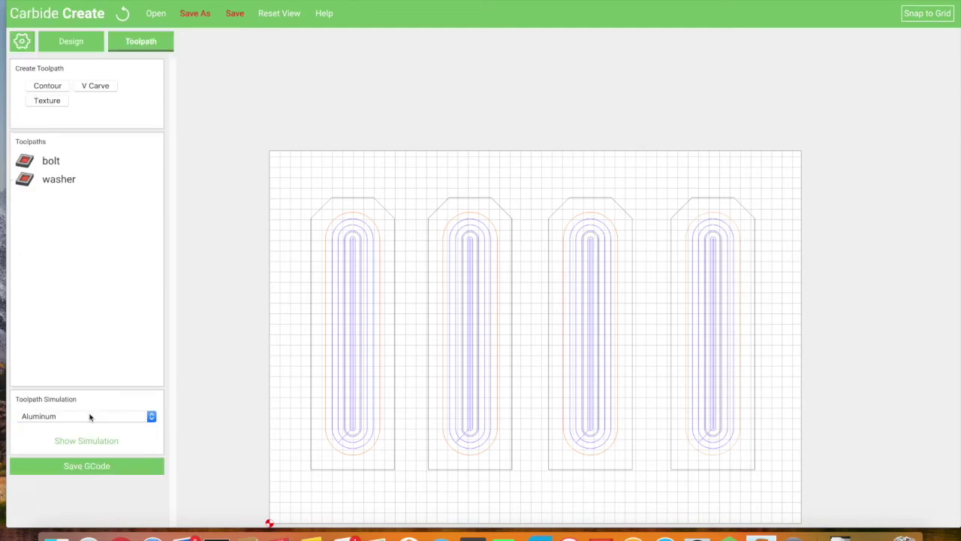
Step: Select the outer outlines of all four clamps
{"action": "left_click", "coordinate": [376, 165]}
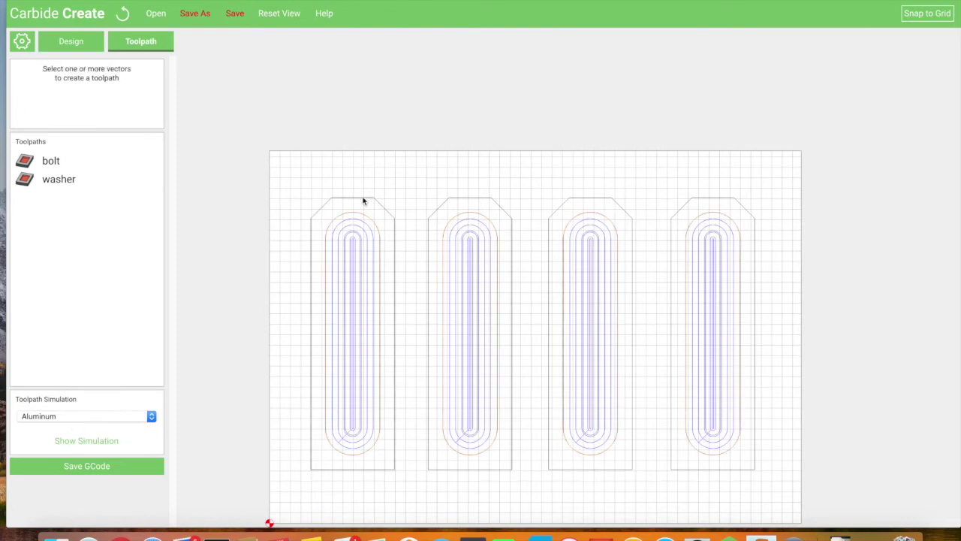
{"action": "left_click", "coordinate": [365, 199]}
{"action": "left_click", "coordinate": [470, 200], "text": "shift"}
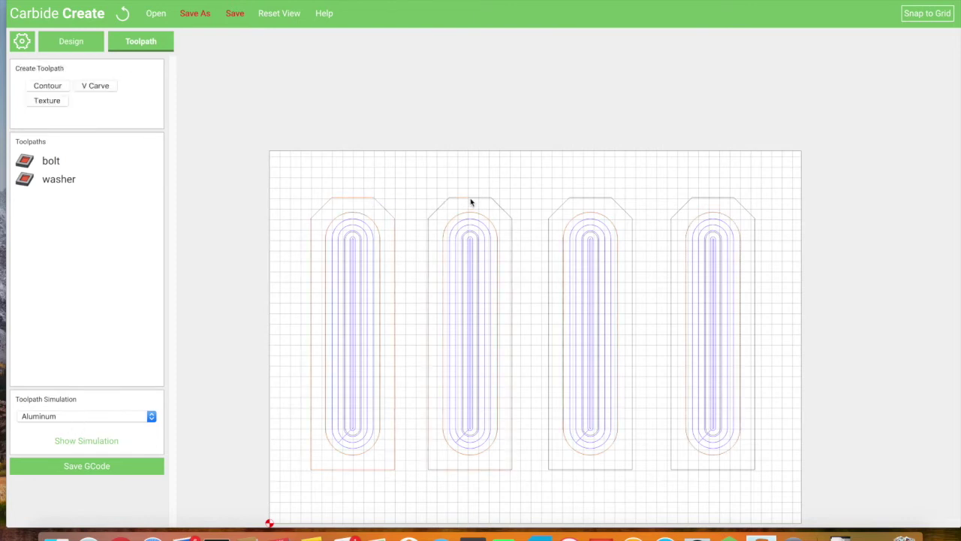
{"action": "left_click", "coordinate": [609, 202], "text": "shift"}
{"action": "left_click", "coordinate": [717, 201], "text": "shift"}
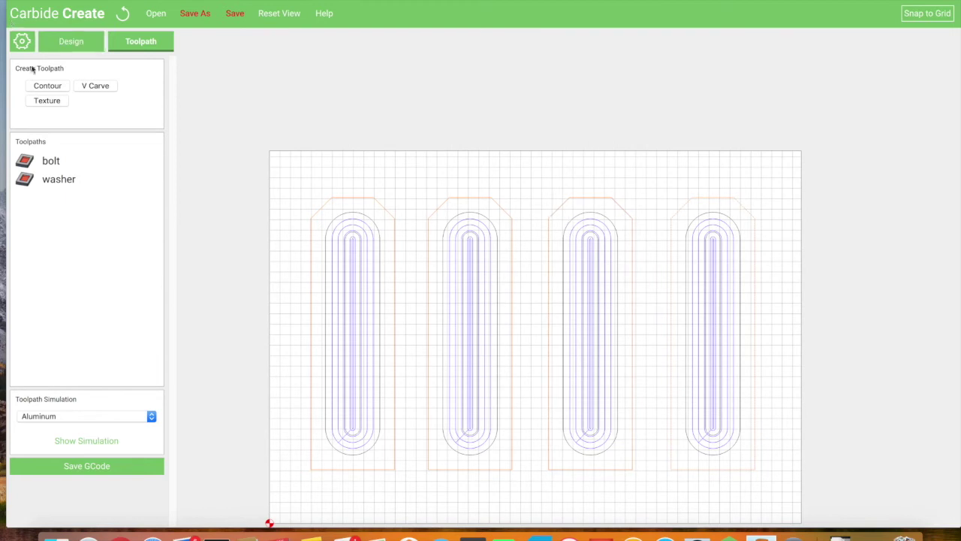
Step: Add an Outside/Right contour toolpath named 'cutout' cutting to the stock bottom
{"action": "left_click", "coordinate": [50, 86]}
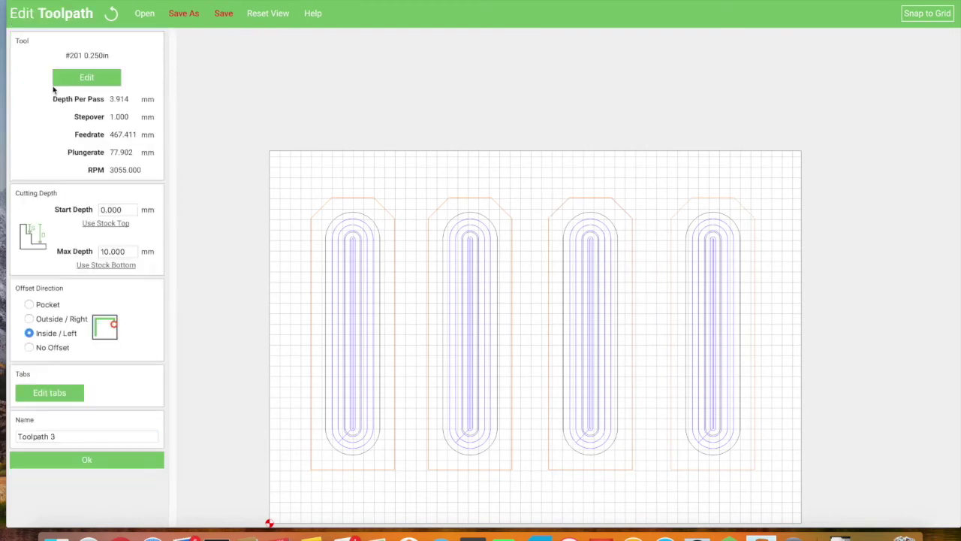
{"action": "left_click", "coordinate": [28, 319]}
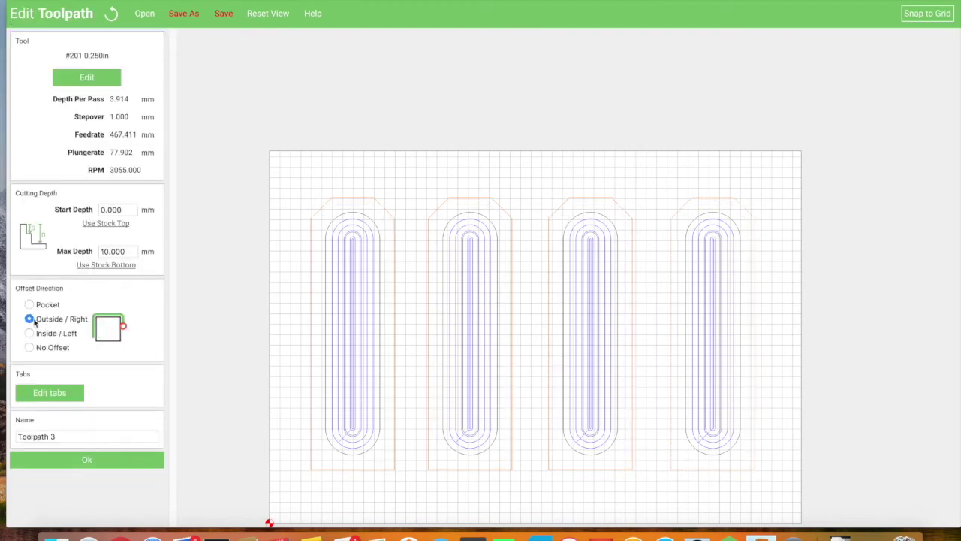
{"action": "left_click", "coordinate": [60, 436]}
{"action": "left_click_drag", "start_coordinate": [10, 436], "coordinate": [2, 434]}
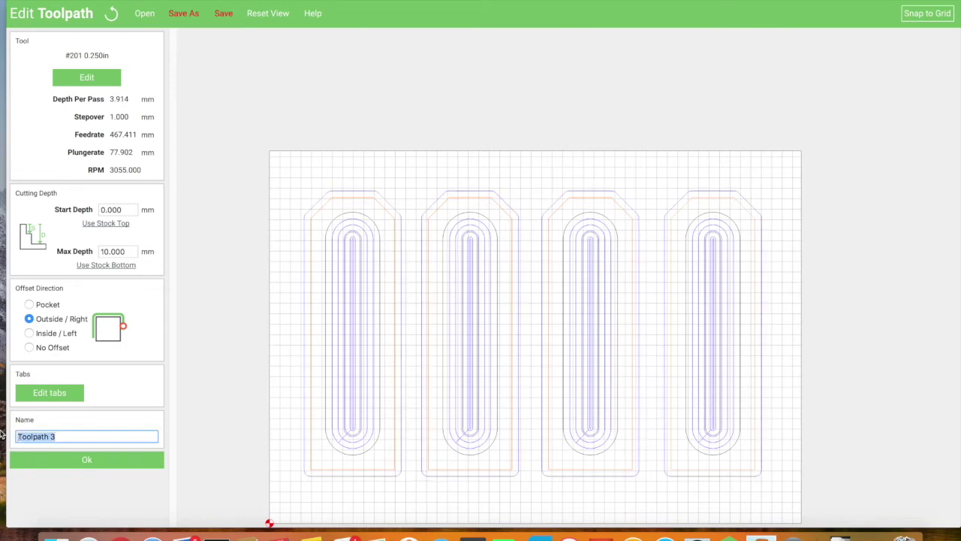
{"action": "type", "text": "cutout"}
{"action": "left_click", "coordinate": [109, 265]}
{"action": "left_click", "coordinate": [88, 459]}
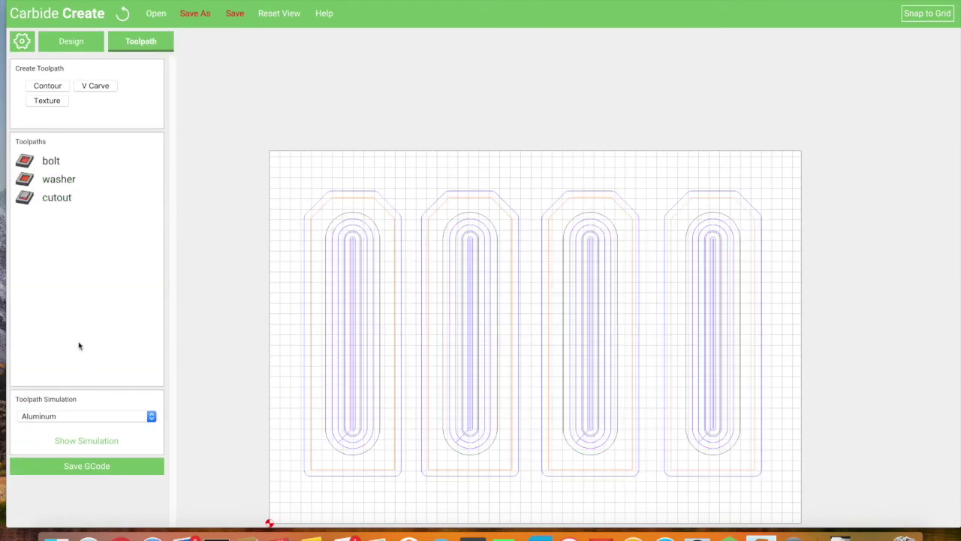
{"action": "double_click", "coordinate": [56, 161]}
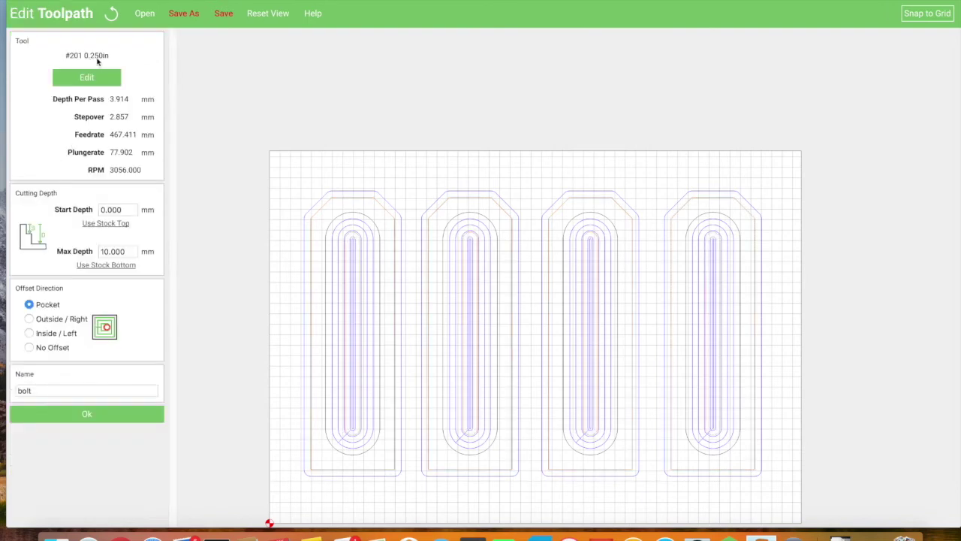
Step: Set the bolt toolpath to cut to stock bottom and review the washer and cutout settings
{"action": "left_click", "coordinate": [102, 264]}
{"action": "left_click", "coordinate": [86, 415]}
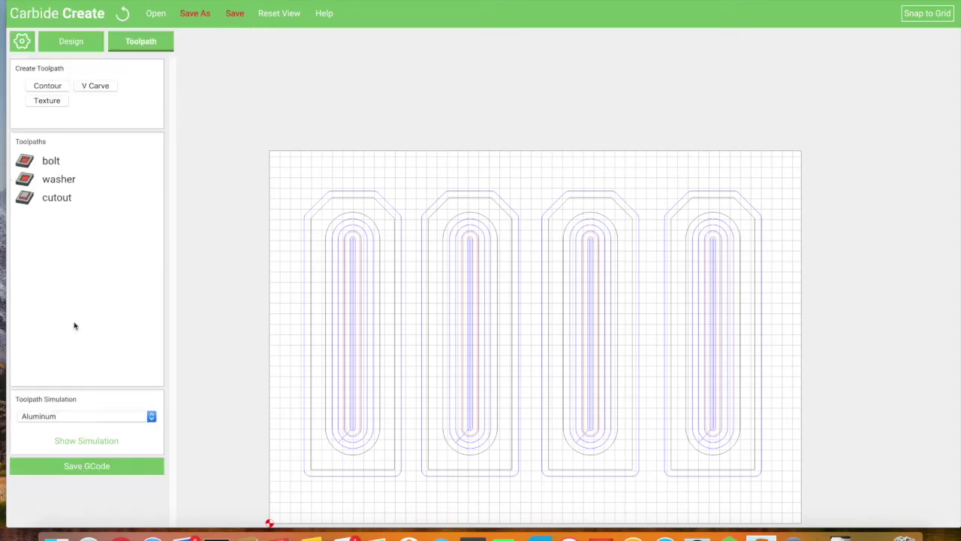
{"action": "left_click", "coordinate": [63, 183]}
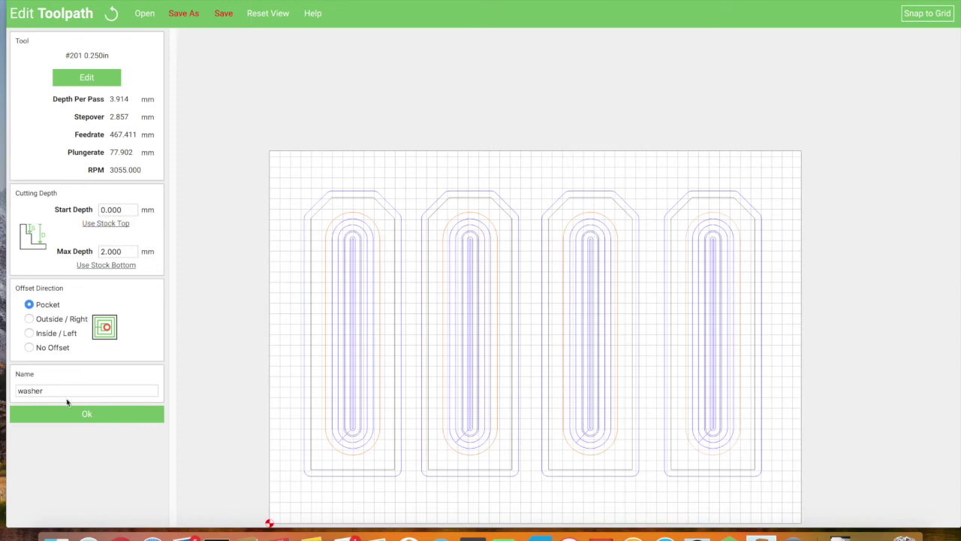
{"action": "left_click", "coordinate": [87, 414]}
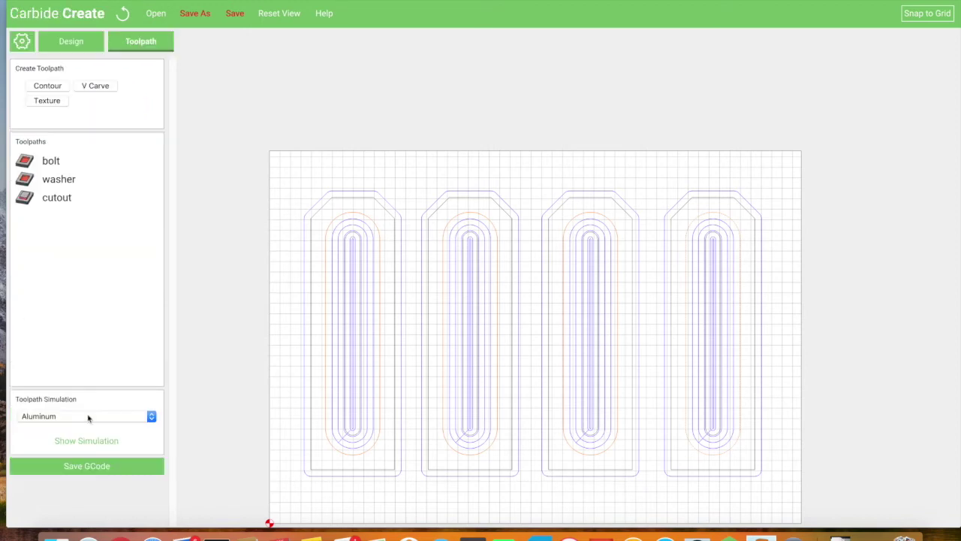
{"action": "left_click", "coordinate": [58, 199]}
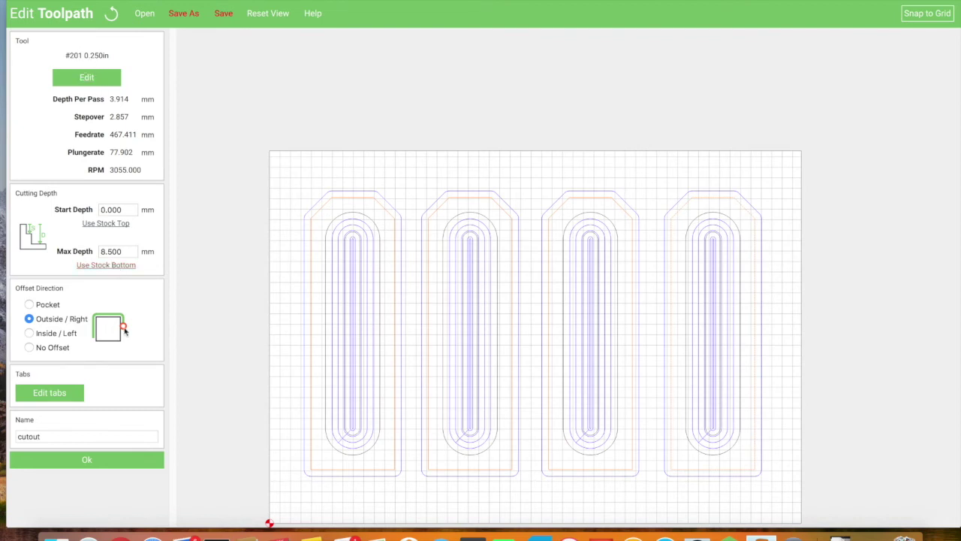
{"action": "left_click", "coordinate": [87, 459]}
{"action": "left_click", "coordinate": [79, 416]}
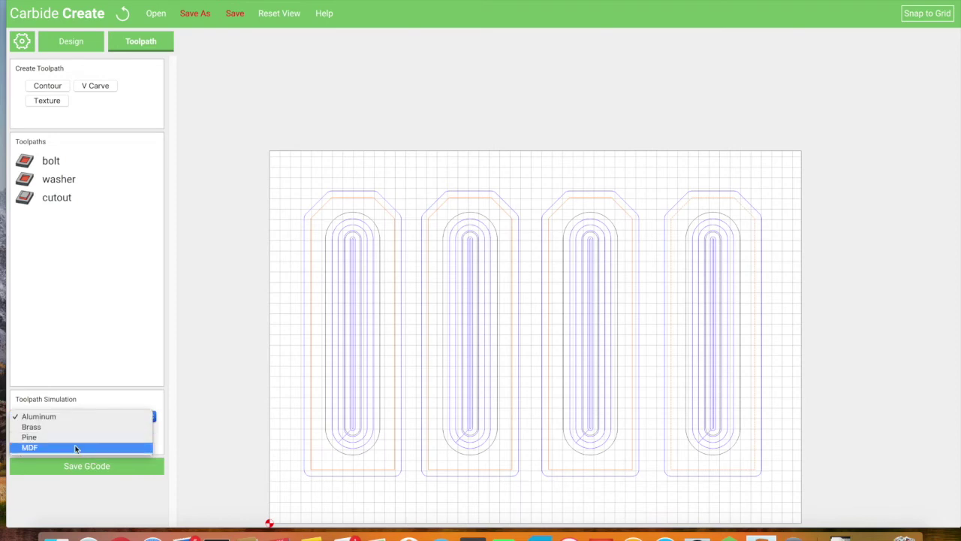
Step: Simulate the clamps cut from MDF, then open tab editing for the cutout toolpath
{"action": "left_click", "coordinate": [102, 492]}
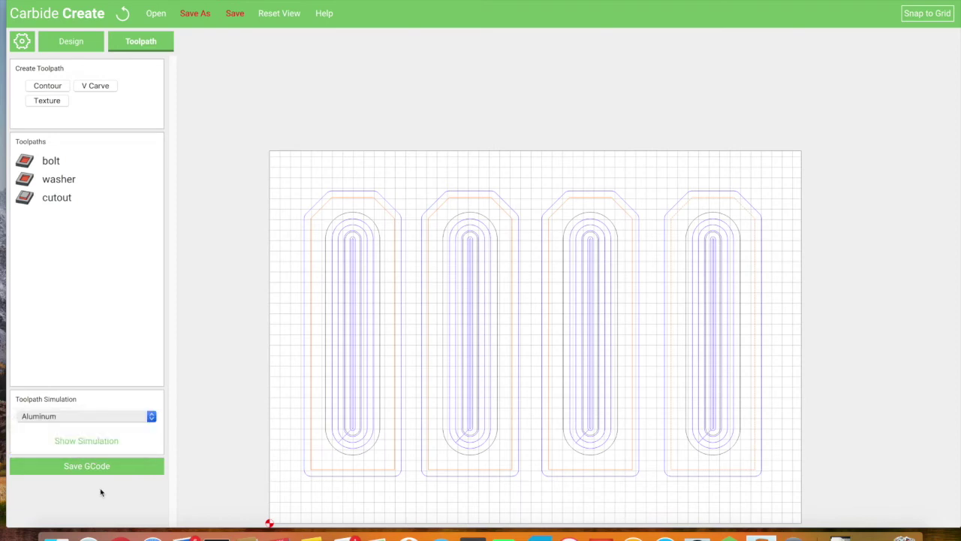
{"action": "left_click", "coordinate": [122, 443]}
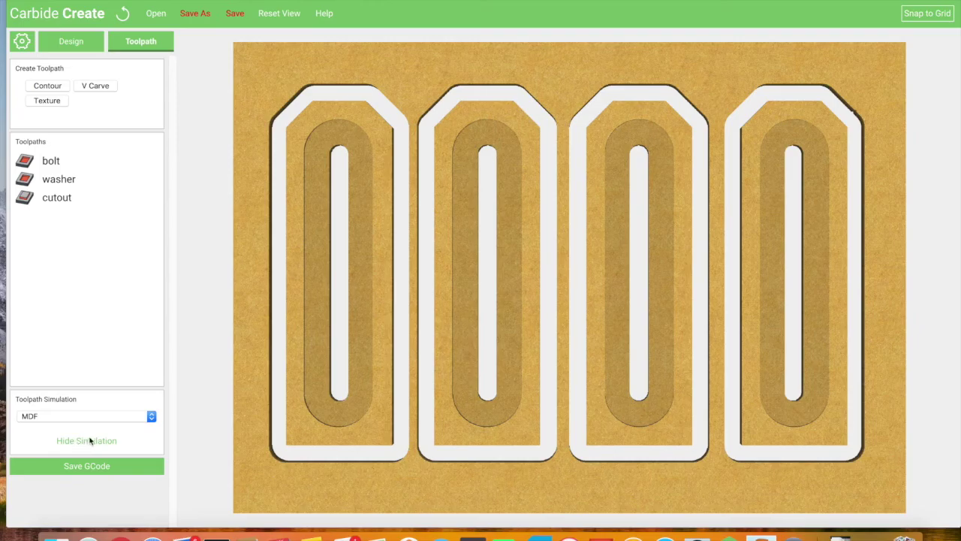
{"action": "left_click", "coordinate": [64, 203]}
{"action": "left_click", "coordinate": [52, 396]}
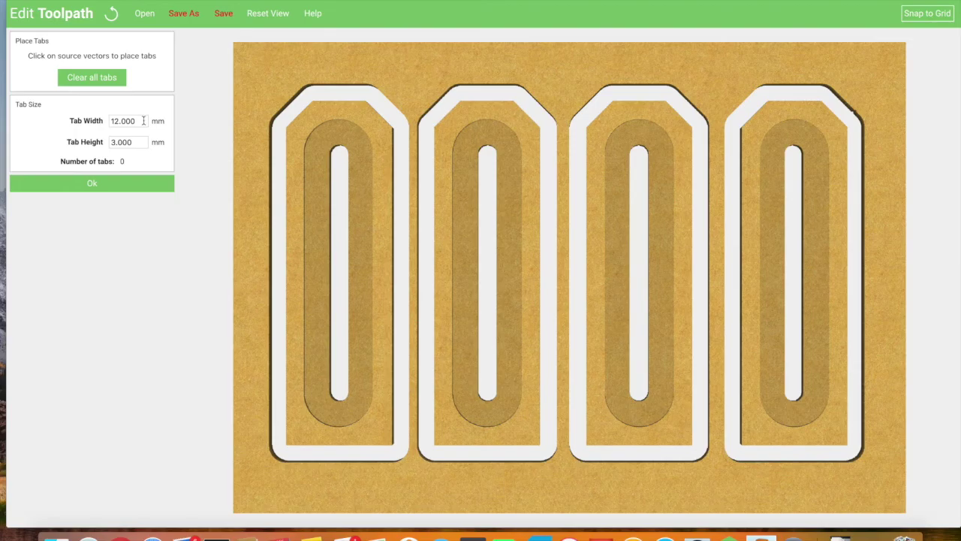
Step: Set the tab width to 3 mm and place high and low tabs on the first clamp's sides
{"action": "left_click", "coordinate": [71, 120]}
{"action": "type", "text": "3"}
{"action": "left_click", "coordinate": [95, 183]}
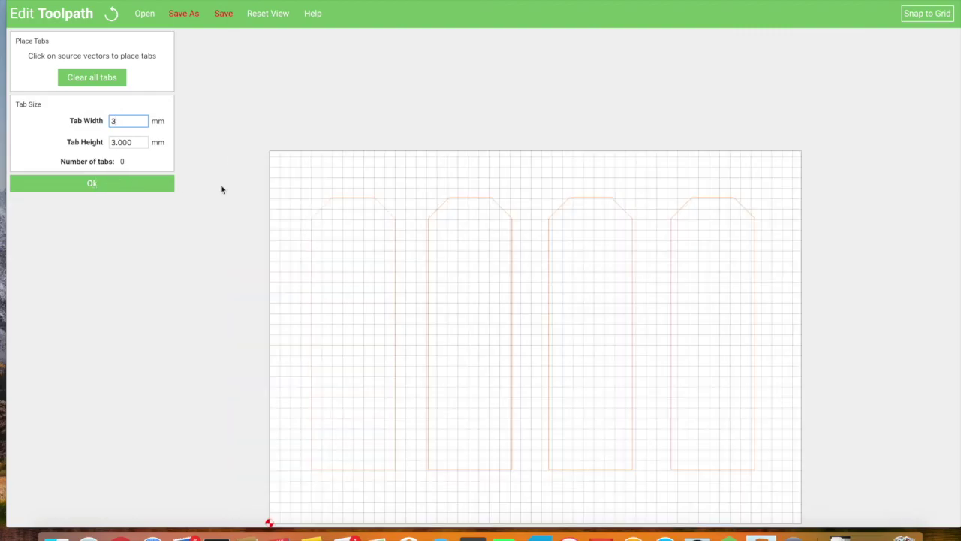
{"action": "left_click", "coordinate": [356, 200]}
{"action": "left_click", "coordinate": [312, 241]}
{"action": "left_click", "coordinate": [312, 442]}
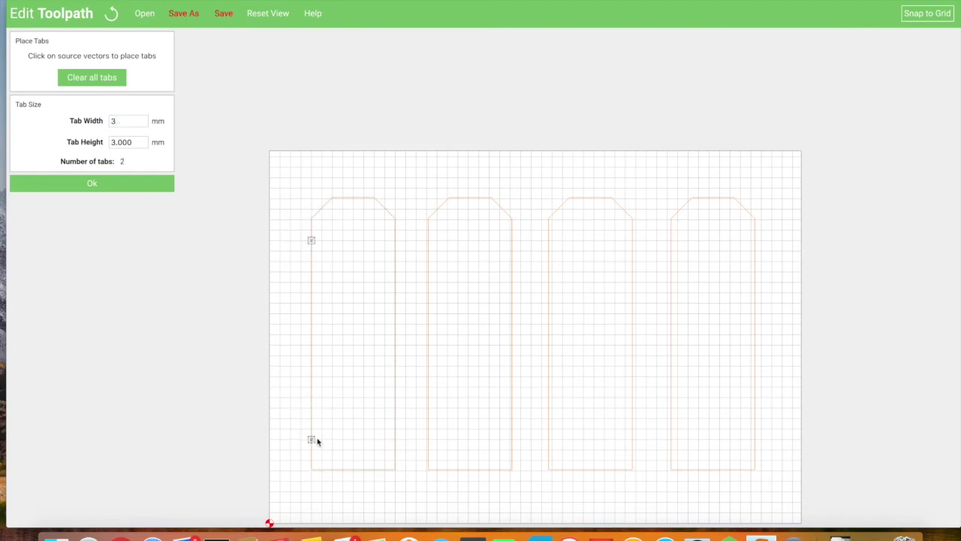
{"action": "left_click", "coordinate": [398, 241]}
{"action": "left_click", "coordinate": [397, 444]}
Step: Place high and low tabs on both sides of the second and third clamps
{"action": "left_click", "coordinate": [429, 449]}
{"action": "left_click", "coordinate": [435, 244]}
{"action": "left_click", "coordinate": [512, 242]}
{"action": "left_click", "coordinate": [512, 450]}
{"action": "left_click", "coordinate": [549, 449]}
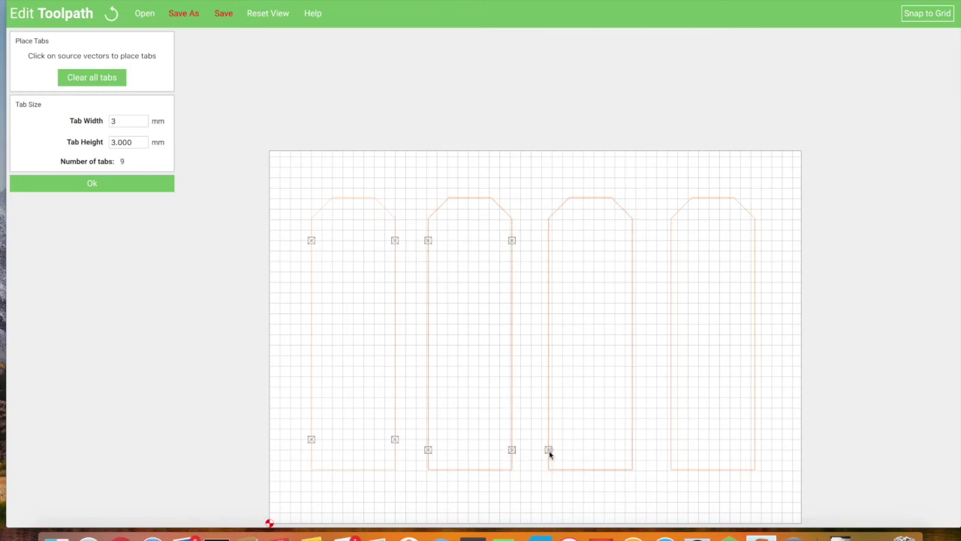
{"action": "left_click", "coordinate": [549, 242]}
{"action": "left_click", "coordinate": [633, 241]}
{"action": "left_click", "coordinate": [633, 451]}
Step: Add tabs to the fourth clamp's sides and save the tabbed cutout toolpath
{"action": "left_click", "coordinate": [672, 450]}
{"action": "left_click", "coordinate": [672, 241]}
{"action": "left_click", "coordinate": [755, 241]}
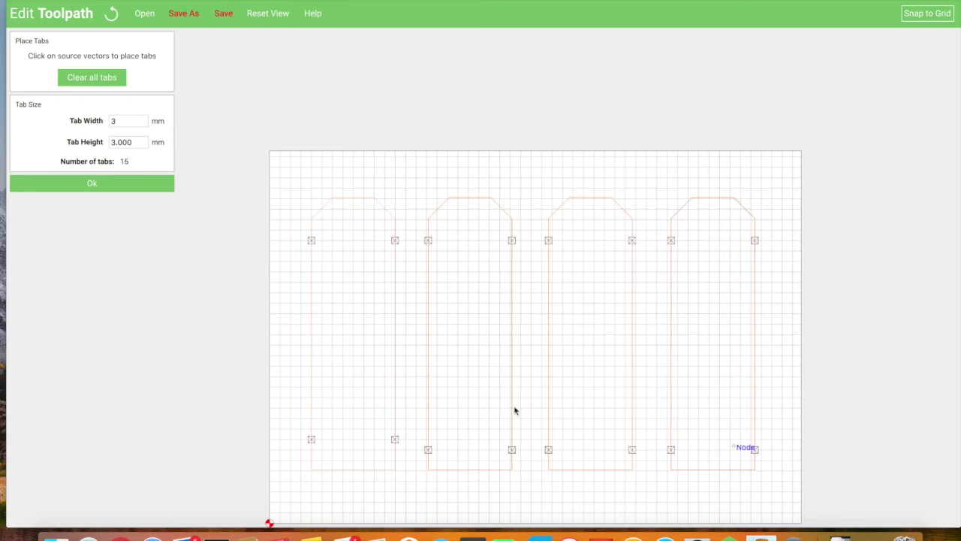
{"action": "left_click", "coordinate": [92, 184]}
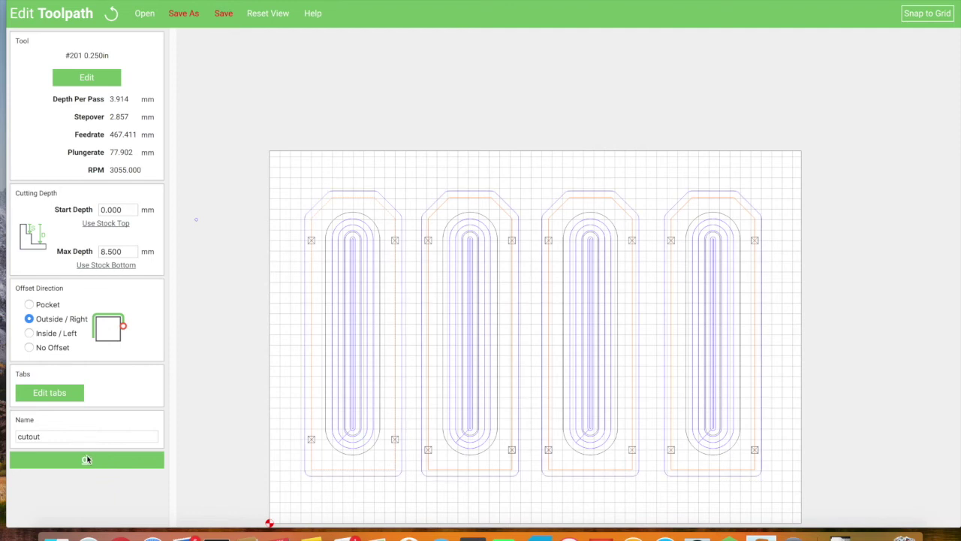
{"action": "left_click", "coordinate": [86, 459]}
Step: Run the simulation to see the tabs holding each clamp in the MDF
{"action": "left_click", "coordinate": [85, 442]}
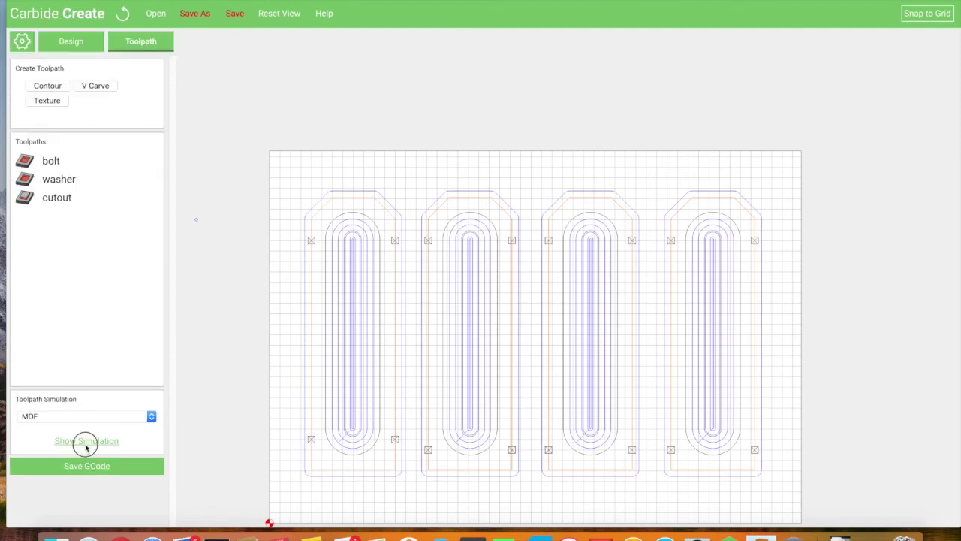